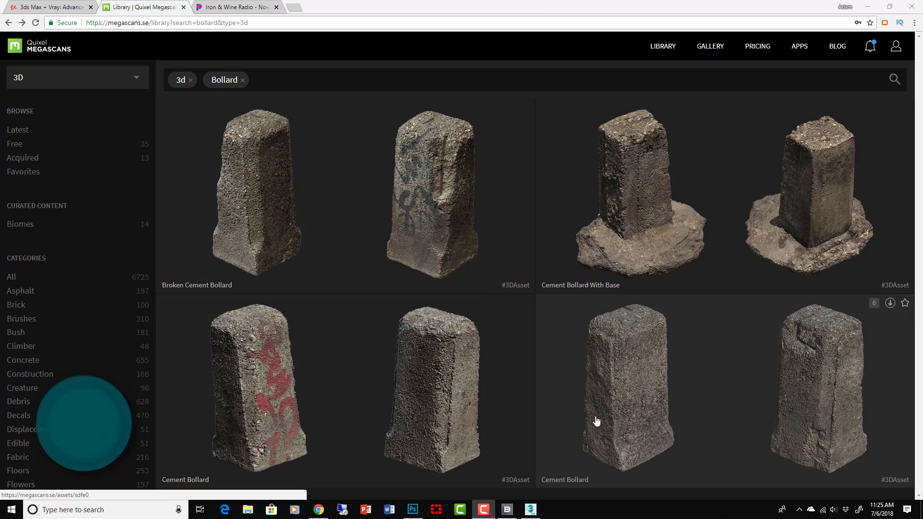
Step: Switch from the Megascans bollard results to the instructorModelA02.max street scene in 3ds Max
{"action": "left_click", "coordinate": [531, 511]}
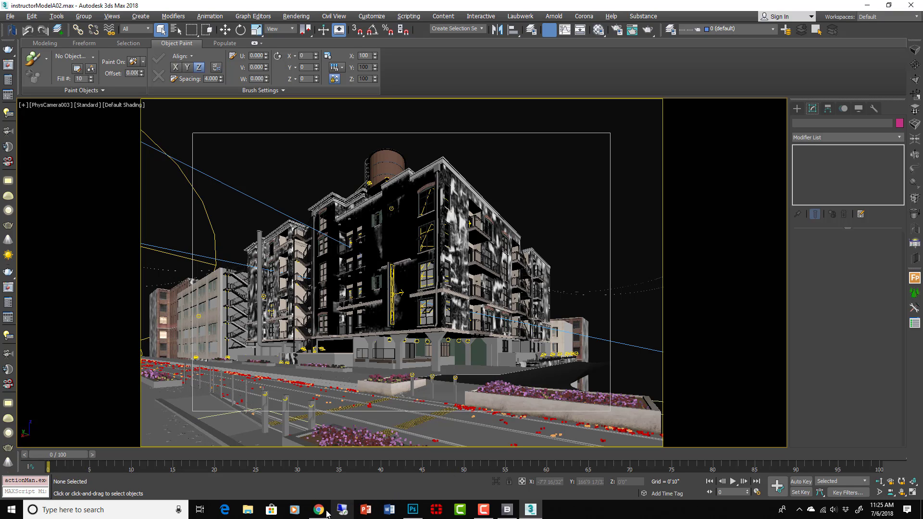
{"action": "mouse_move", "coordinate": [321, 510]}
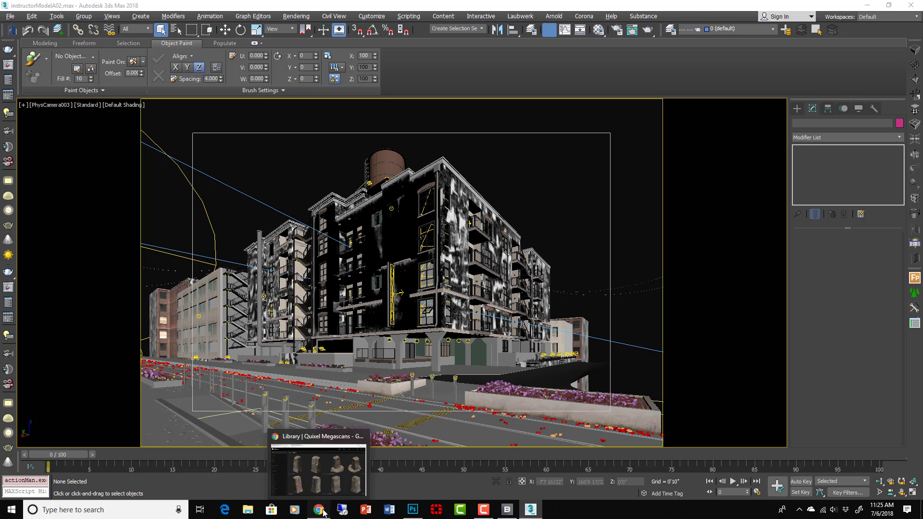
Step: Download the Broken Cement Bollard as Concrete_Barriers_sdhxp_4K_3d_ms.zip into the megascans downloads folder
{"action": "left_click", "coordinate": [317, 464]}
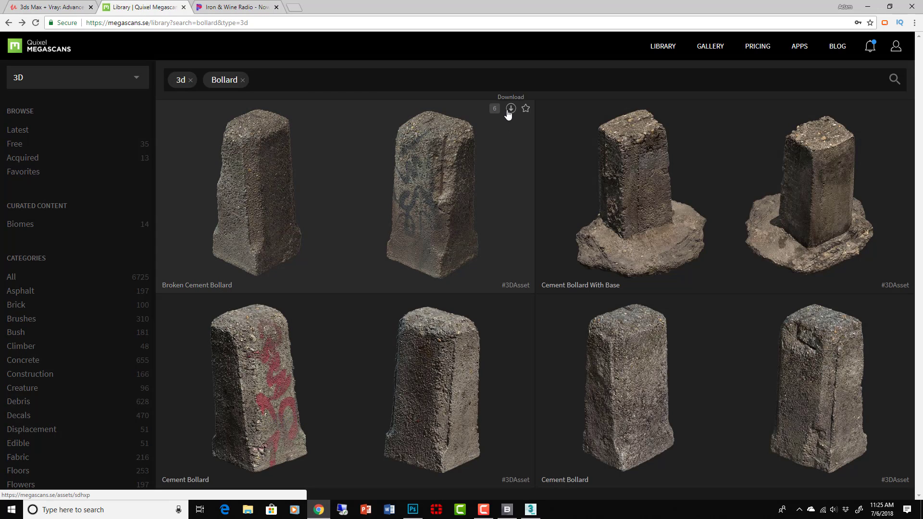
{"action": "left_click", "coordinate": [510, 110]}
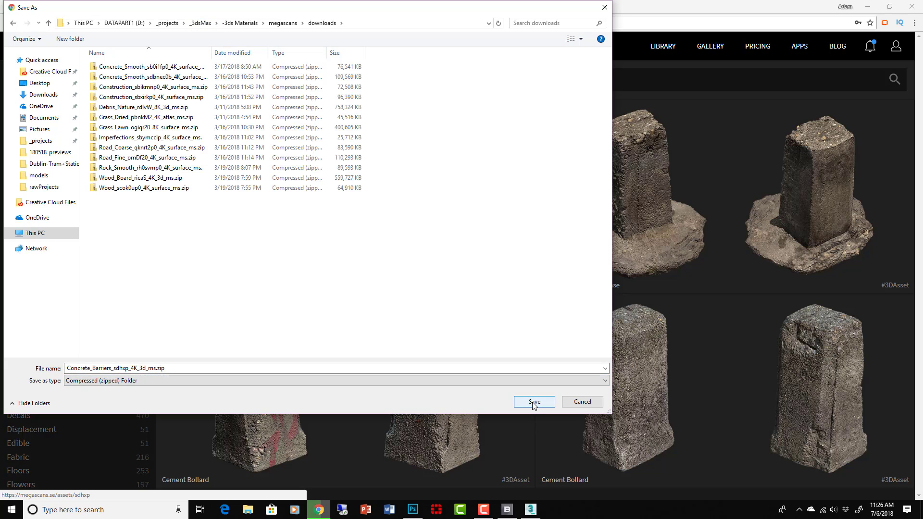
{"action": "left_click", "coordinate": [533, 402]}
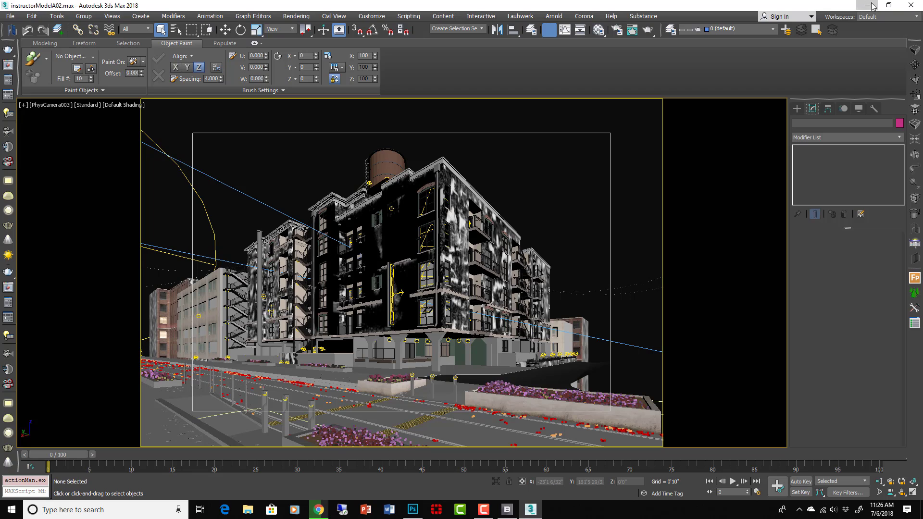
Step: Minimize 3ds Max and check Bridge's library and download paths without changing them
{"action": "left_click", "coordinate": [867, 5]}
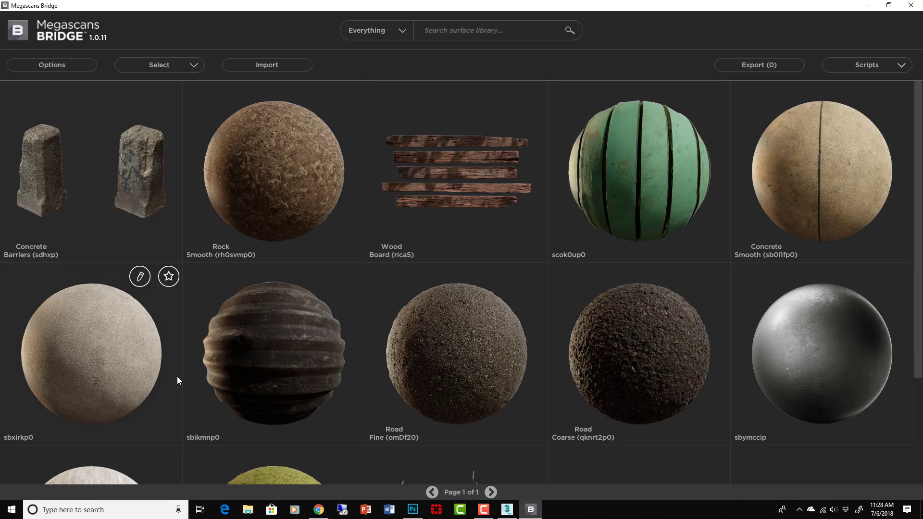
{"action": "scroll", "coordinate": [459, 444], "scroll_direction": "down", "scroll_amount": 1}
{"action": "scroll", "coordinate": [462, 435], "scroll_direction": "up", "scroll_amount": 1}
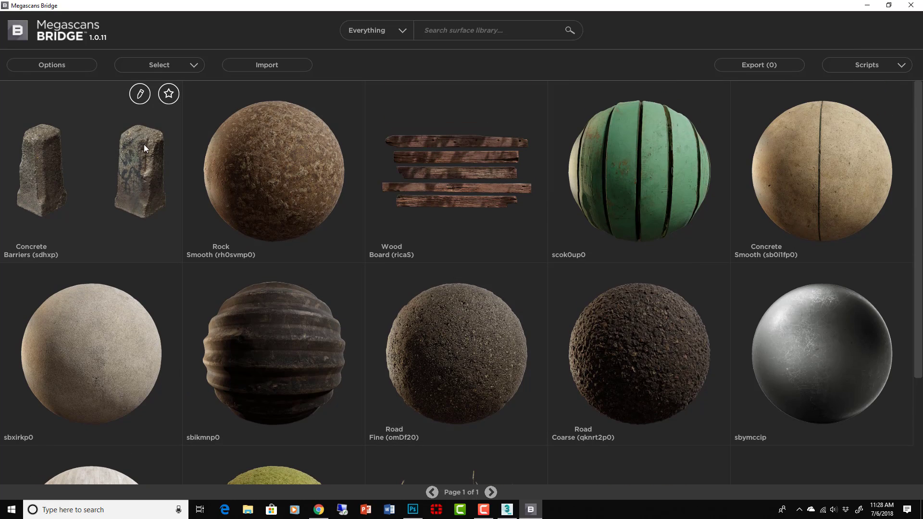
{"action": "left_click", "coordinate": [65, 69]}
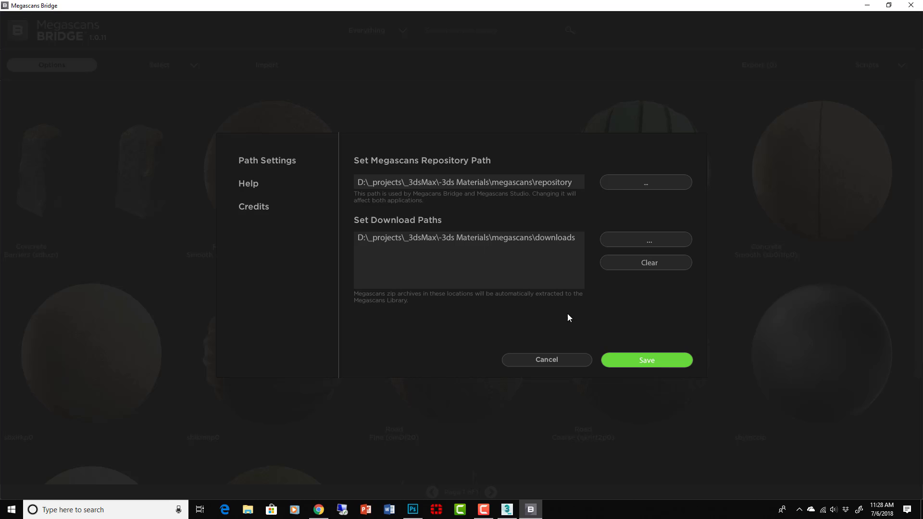
{"action": "left_click", "coordinate": [581, 362]}
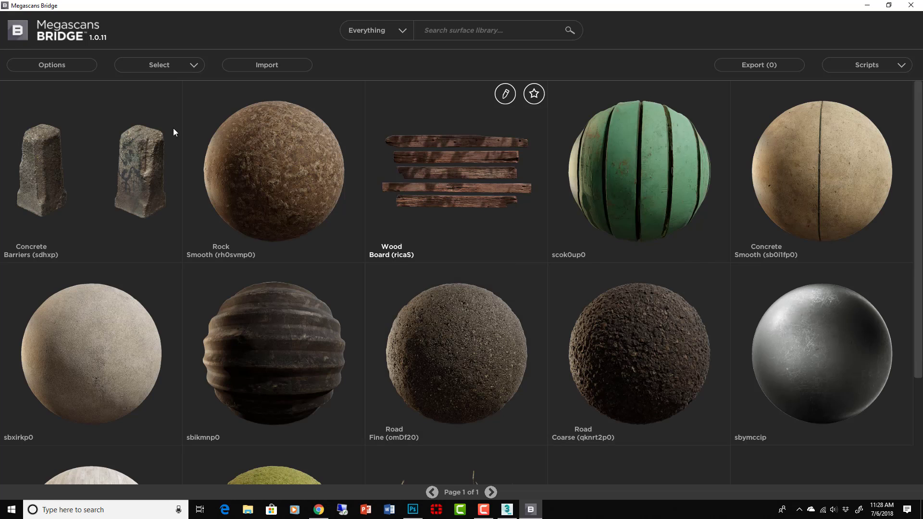
Step: Send Concrete Barriers to 3ds Max with the Send to Vray(3d) script
{"action": "left_click", "coordinate": [143, 189]}
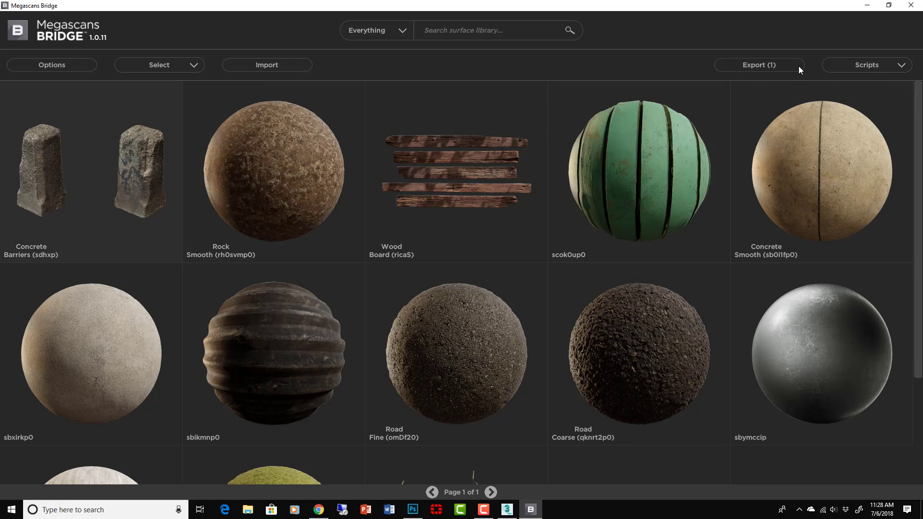
{"action": "left_click", "coordinate": [861, 69]}
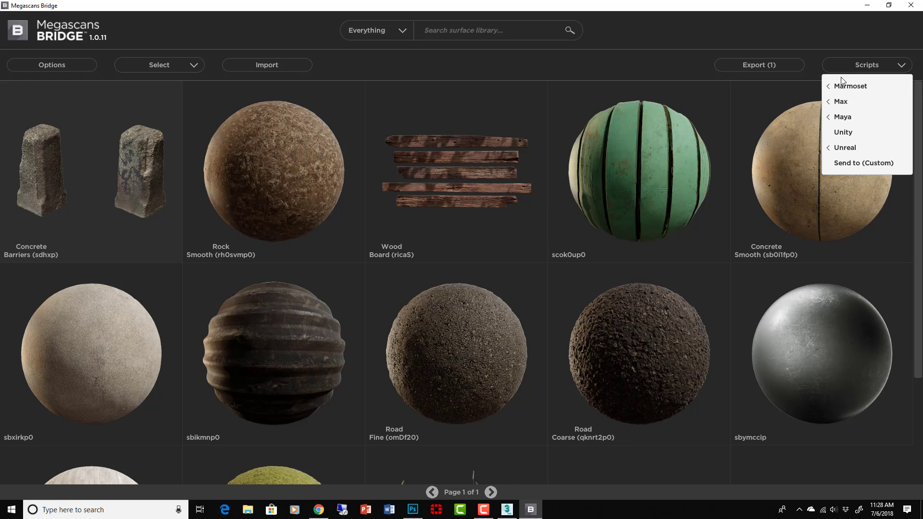
{"action": "mouse_move", "coordinate": [828, 102]}
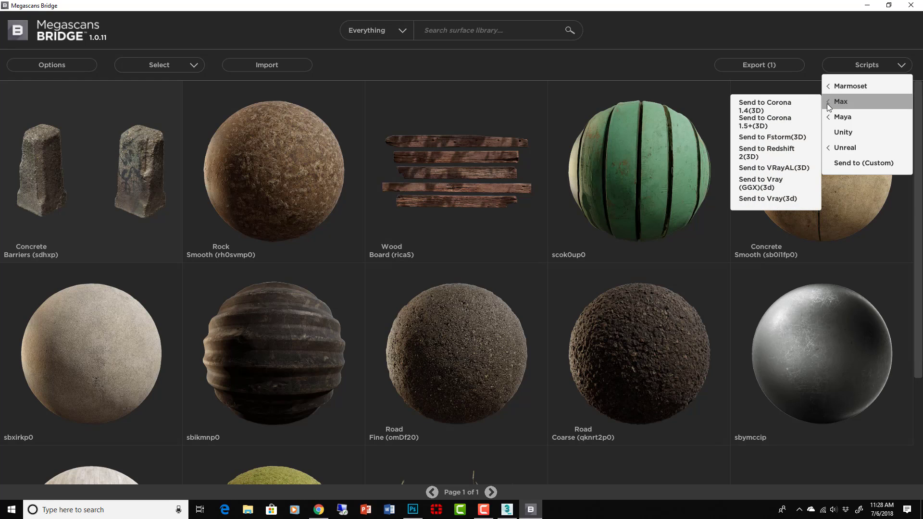
{"action": "left_click", "coordinate": [783, 198]}
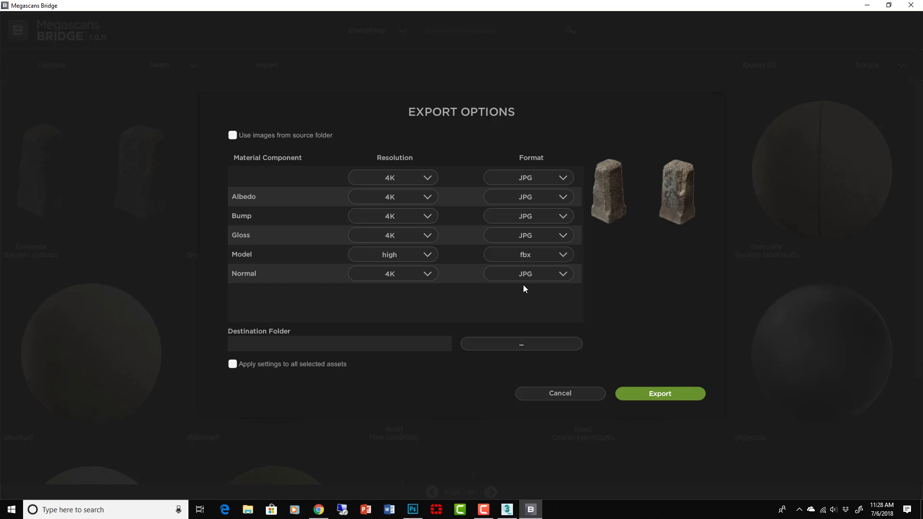
Step: Export Concrete Barriers' 4K JPG maps and high FBX into the project's models folder
{"action": "left_click", "coordinate": [522, 344]}
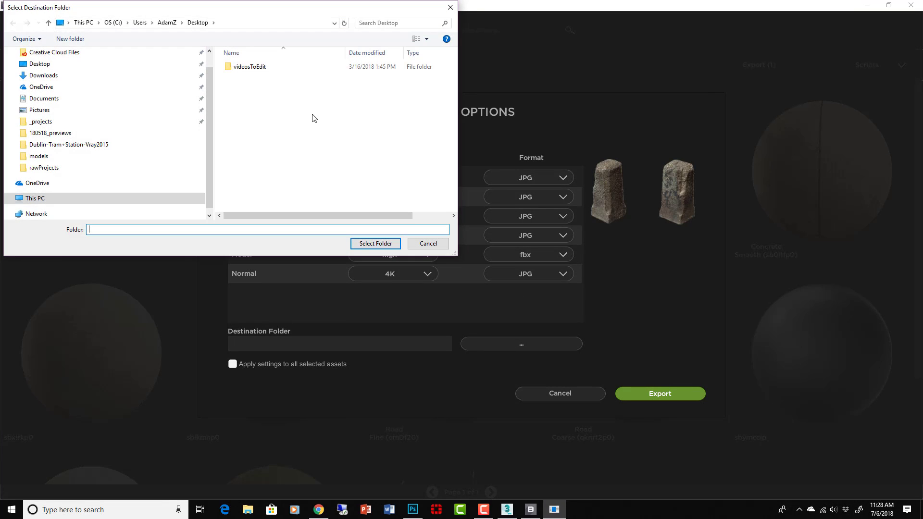
{"action": "left_click_drag", "start_coordinate": [462, 257], "coordinate": [535, 336]}
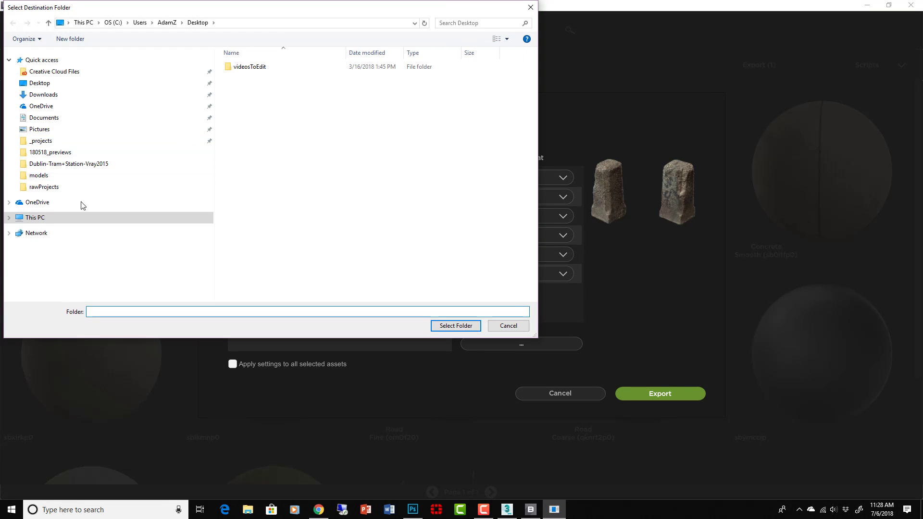
{"action": "left_click", "coordinate": [9, 61]}
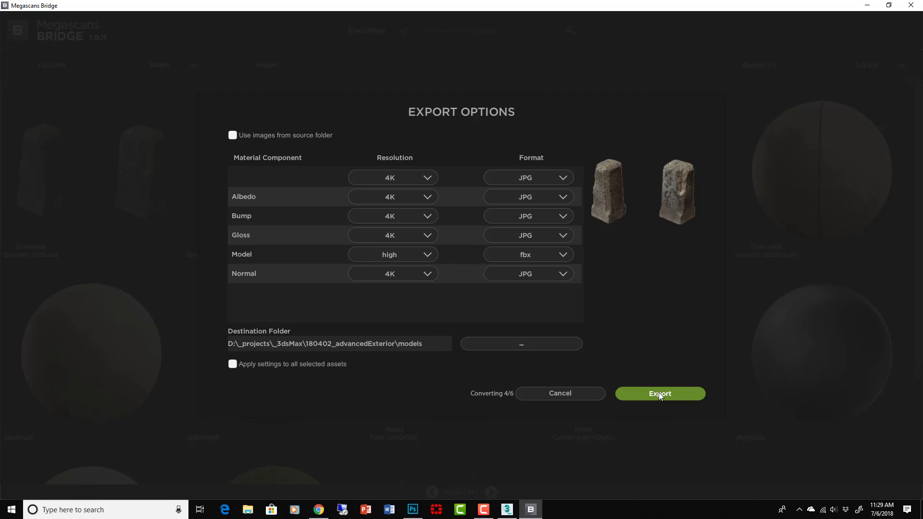
{"action": "left_click", "coordinate": [659, 393]}
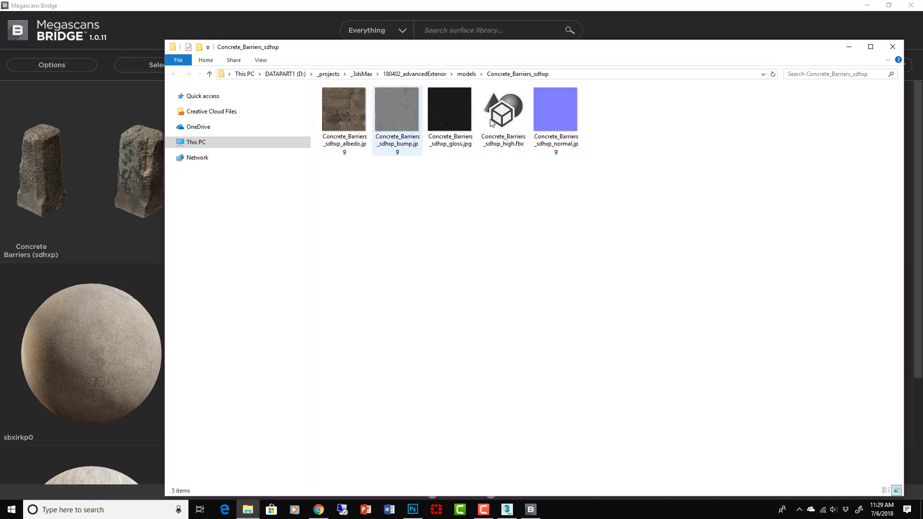
{"action": "left_click", "coordinate": [895, 48]}
Step: Import Concrete_Barriers_sdhxp_high.fbx into the 3ds Max street scene
{"action": "left_click", "coordinate": [508, 510]}
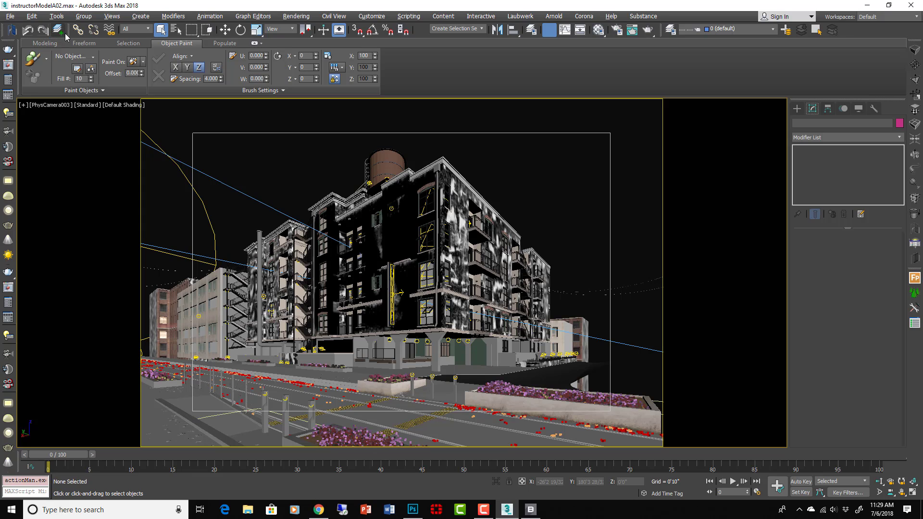
{"action": "left_click", "coordinate": [45, 32]}
{"action": "double_click", "coordinate": [99, 87]}
{"action": "double_click", "coordinate": [88, 100]}
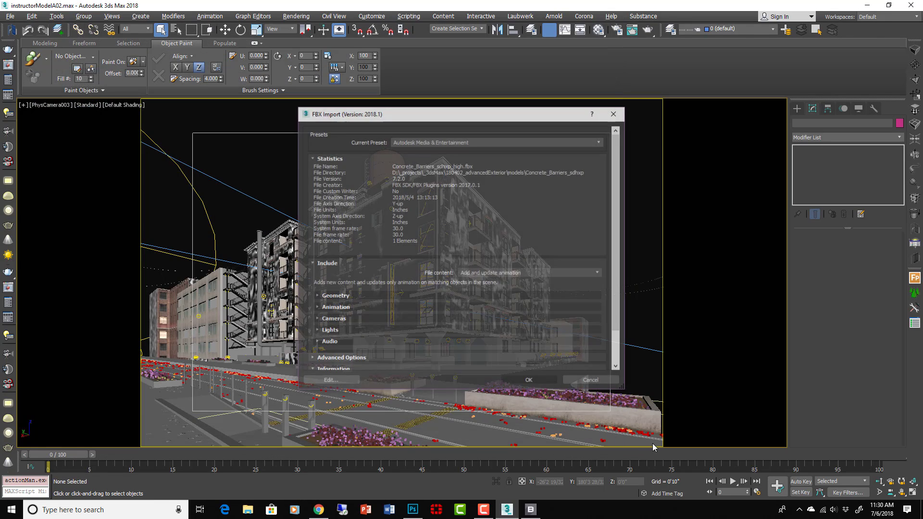
{"action": "left_click", "coordinate": [530, 381]}
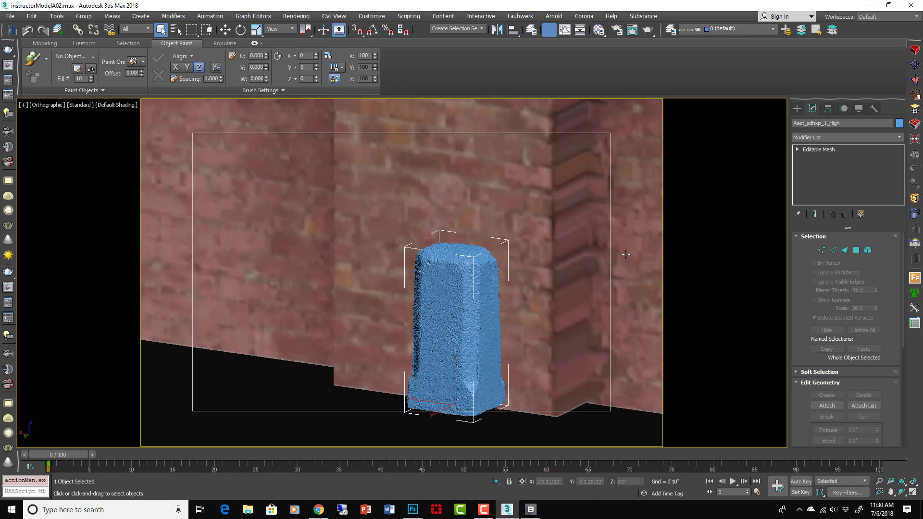
Step: Move the imported barrier in Top view toward the curb
{"action": "middle_click_drag", "start_coordinate": [626, 254], "coordinate": [649, 256], "text": "alt"}
{"action": "key", "text": "t"}
{"action": "scroll", "coordinate": [649, 255], "scroll_direction": "down", "scroll_amount": 10}
{"action": "key", "text": "w"}
{"action": "key", "text": "space"}
{"action": "left_click_drag", "start_coordinate": [356, 272], "coordinate": [385, 118]}
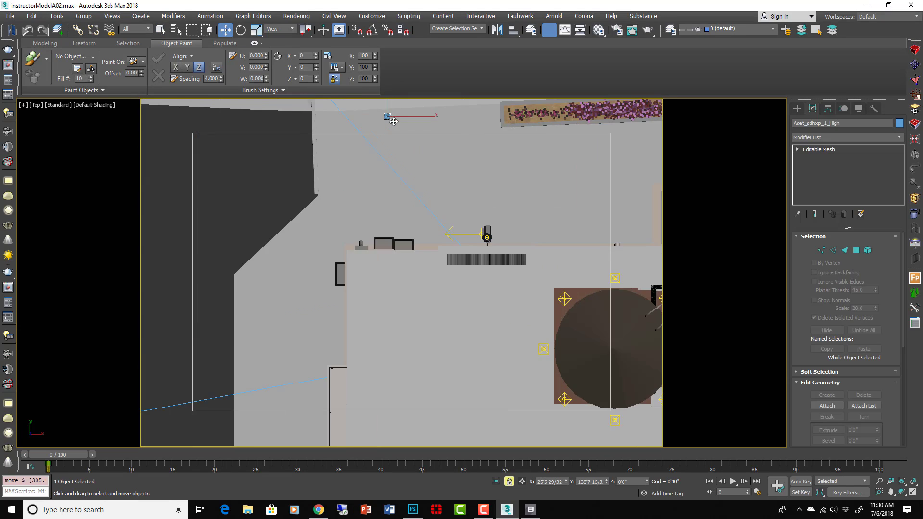
{"action": "scroll", "coordinate": [451, 216], "scroll_direction": "up", "scroll_amount": 6}
{"action": "middle_click_drag", "start_coordinate": [404, 173], "coordinate": [462, 240]}
{"action": "left_click_drag", "start_coordinate": [463, 238], "coordinate": [374, 147]}
Step: Fine-tune the barrier's position on the pavement beside the curb in wireframe
{"action": "key", "text": "F3"}
{"action": "scroll", "coordinate": [360, 252], "scroll_direction": "down", "scroll_amount": 5}
{"action": "scroll", "coordinate": [374, 147], "scroll_direction": "up", "scroll_amount": 8}
{"action": "middle_click_drag", "start_coordinate": [374, 147], "coordinate": [340, 247]}
{"action": "mouse_move", "coordinate": [340, 247]}
{"action": "left_mouse_down"}
{"action": "mouse_move", "coordinate": [404, 234]}
{"action": "mouse_move", "coordinate": [378, 231]}
{"action": "mouse_move", "coordinate": [377, 253]}
{"action": "left_mouse_up"}
{"action": "scroll", "coordinate": [378, 231], "scroll_direction": "up", "scroll_amount": 3}
Step: Check the barrier from the side and lower it onto the pavement
{"action": "key", "text": "e"}
{"action": "scroll", "coordinate": [377, 253], "scroll_direction": "down", "scroll_amount": 6}
{"action": "mouse_move", "coordinate": [377, 253]}
{"action": "middle_mouse_down", "text": "alt"}
{"action": "mouse_move", "coordinate": [511, 204]}
{"action": "mouse_move", "coordinate": [481, 205]}
{"action": "middle_mouse_up", "text": "alt"}
{"action": "key", "text": "F3"}
{"action": "scroll", "coordinate": [378, 236], "scroll_direction": "up", "scroll_amount": 10}
{"action": "key", "text": "w"}
{"action": "left_click_drag", "start_coordinate": [379, 239], "coordinate": [379, 239]}
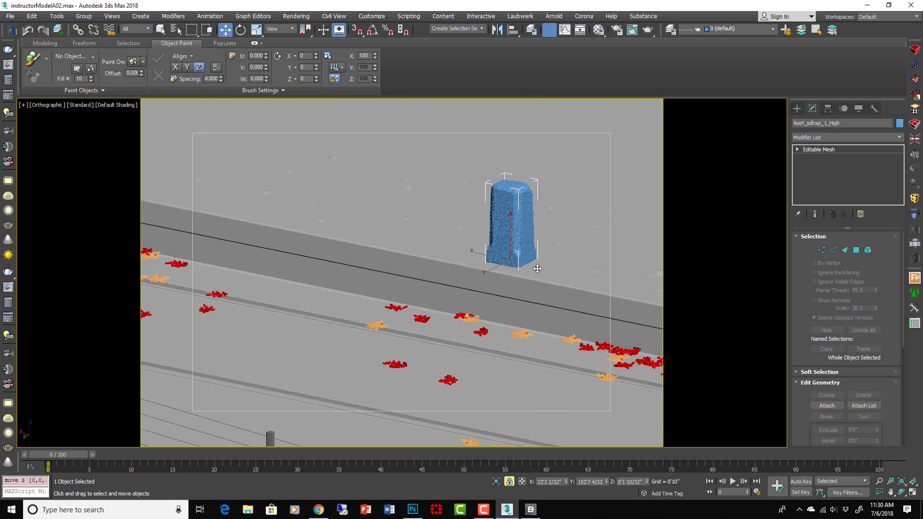
Step: Shift-drag a copy of the bollard to its right in Top view
{"action": "middle_click_drag", "start_coordinate": [537, 269], "coordinate": [459, 297]}
{"action": "scroll", "coordinate": [374, 258], "scroll_direction": "down", "scroll_amount": 6}
{"action": "scroll", "coordinate": [408, 247], "scroll_direction": "up", "scroll_amount": 3}
{"action": "scroll", "coordinate": [427, 283], "scroll_direction": "up", "scroll_amount": 5}
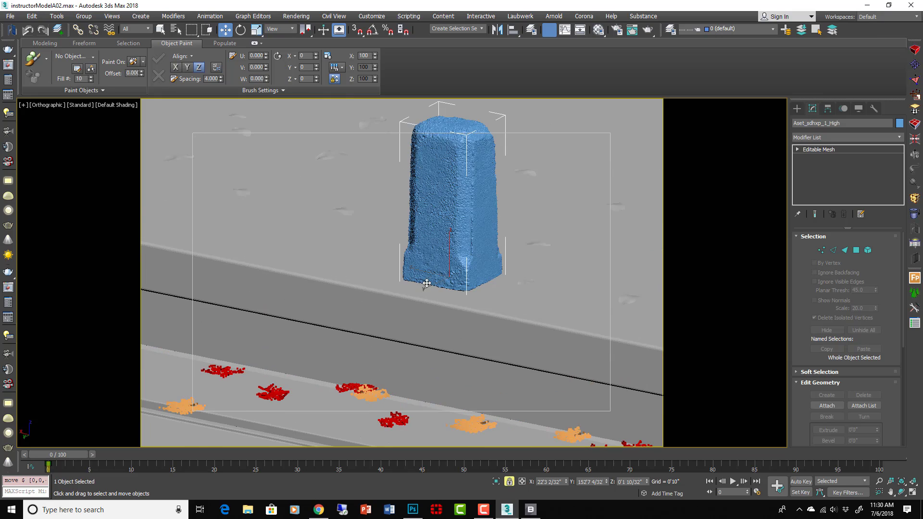
{"action": "key", "text": "t"}
{"action": "scroll", "coordinate": [445, 289], "scroll_direction": "down", "scroll_amount": 5}
{"action": "middle_click_drag", "start_coordinate": [447, 301], "coordinate": [343, 277]}
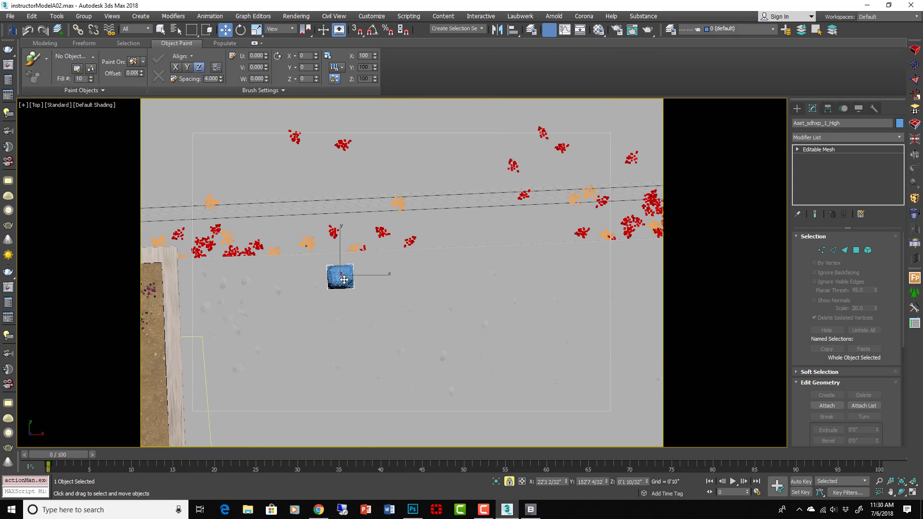
{"action": "mouse_move", "coordinate": [344, 279]}
{"action": "left_mouse_down", "text": "shift"}
{"action": "mouse_move", "coordinate": [527, 282]}
{"action": "mouse_move", "coordinate": [579, 263]}
{"action": "mouse_move", "coordinate": [448, 267]}
{"action": "mouse_move", "coordinate": [571, 282]}
{"action": "mouse_move", "coordinate": [545, 266]}
{"action": "mouse_move", "coordinate": [501, 264]}
{"action": "left_mouse_up", "text": "shift"}
Step: Confirm the bollard copy and nudge it slightly down and right
{"action": "left_click", "coordinate": [464, 295]}
{"action": "scroll", "coordinate": [472, 286], "scroll_direction": "up", "scroll_amount": 4}
{"action": "key", "text": "e"}
{"action": "key", "text": "w"}
{"action": "scroll", "coordinate": [508, 264], "scroll_direction": "down", "scroll_amount": 5}
{"action": "middle_click_drag", "start_coordinate": [508, 264], "coordinate": [349, 270]}
Step: Clone the bollard twice more further along the row
{"action": "left_click_drag", "start_coordinate": [354, 272], "coordinate": [534, 259], "text": "shift"}
{"action": "key", "text": "Return"}
{"action": "key", "text": "e"}
{"action": "key", "text": "w"}
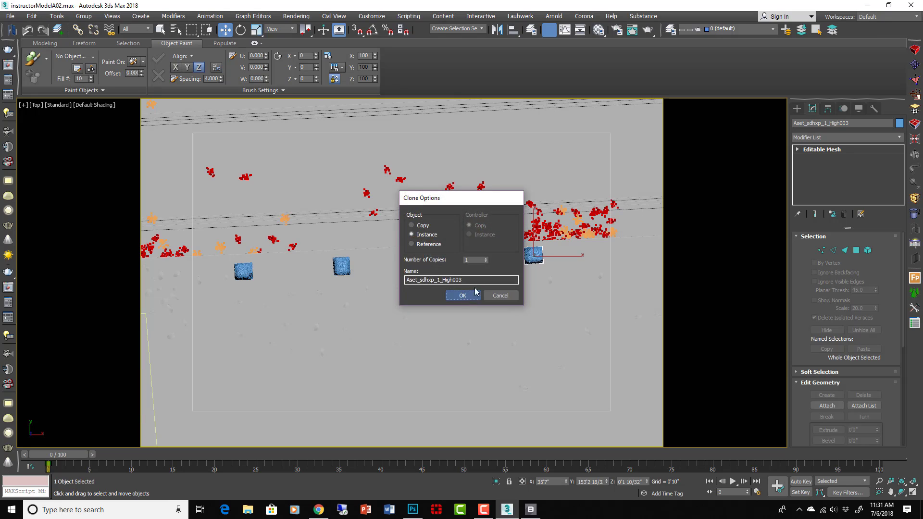
{"action": "key", "text": "Return"}
{"action": "key", "text": "e"}
Step: Check the row through PhysCamera003, then return to Top view over the bollards
{"action": "key", "text": "c"}
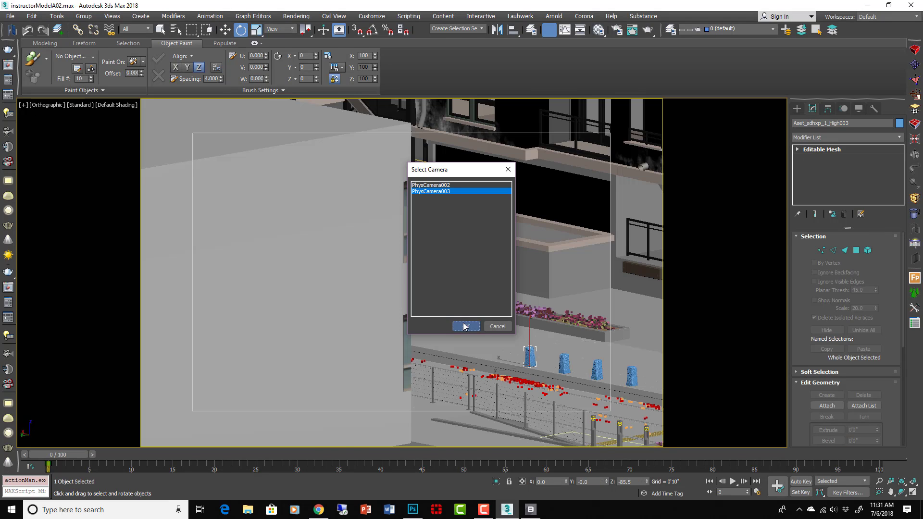
{"action": "left_click", "coordinate": [464, 327]}
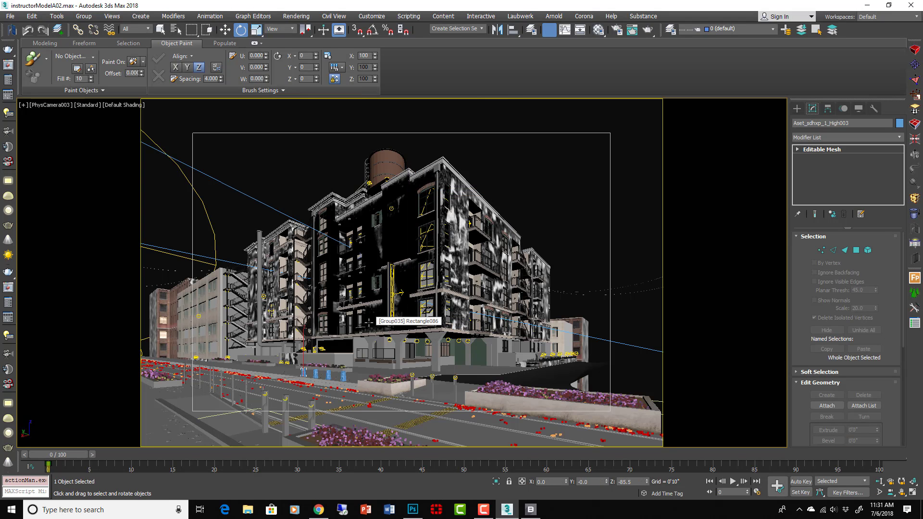
{"action": "key", "text": "t"}
{"action": "key", "text": "z"}
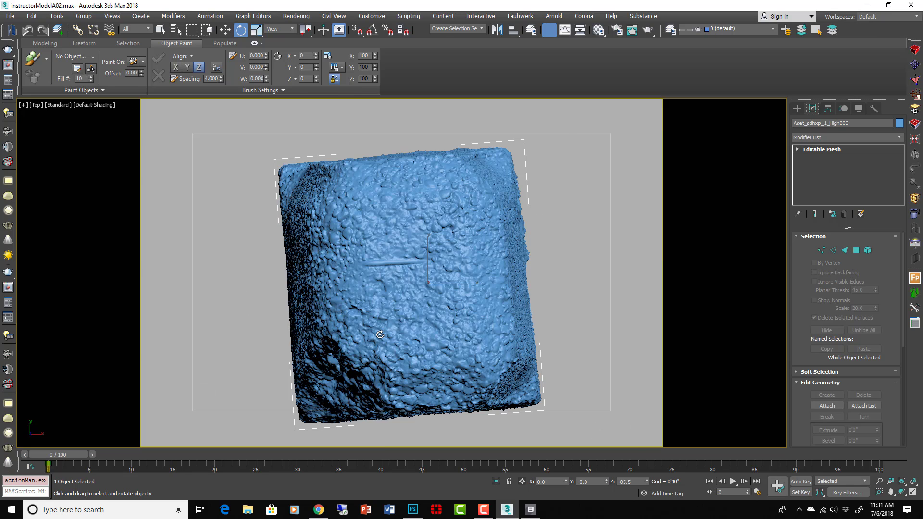
{"action": "scroll", "coordinate": [380, 335], "scroll_direction": "down", "scroll_amount": 12}
{"action": "middle_click_drag", "start_coordinate": [380, 335], "coordinate": [374, 205]}
Step: Clone the lower bollard further down the street and orbit to inspect it
{"action": "key", "text": "w"}
{"action": "left_click", "coordinate": [256, 208]}
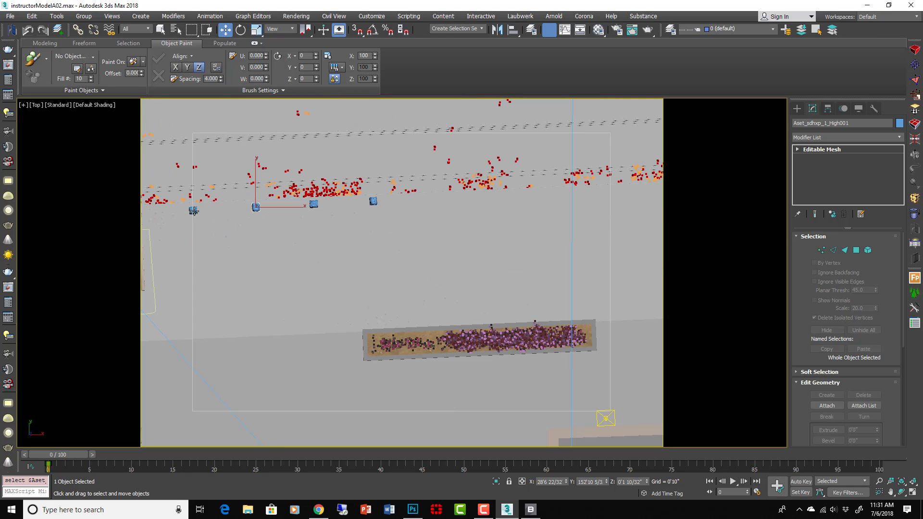
{"action": "left_click", "coordinate": [313, 204]}
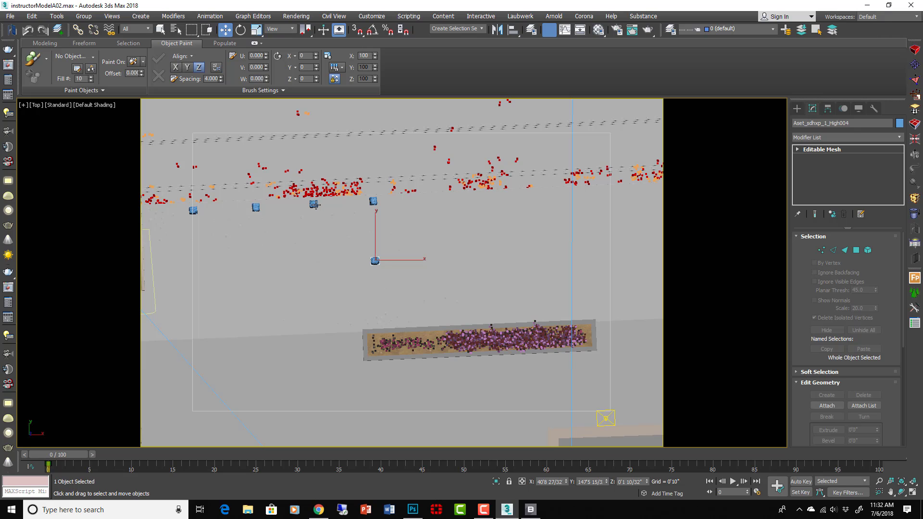
{"action": "left_click_drag", "start_coordinate": [375, 261], "coordinate": [378, 321], "text": "shift"}
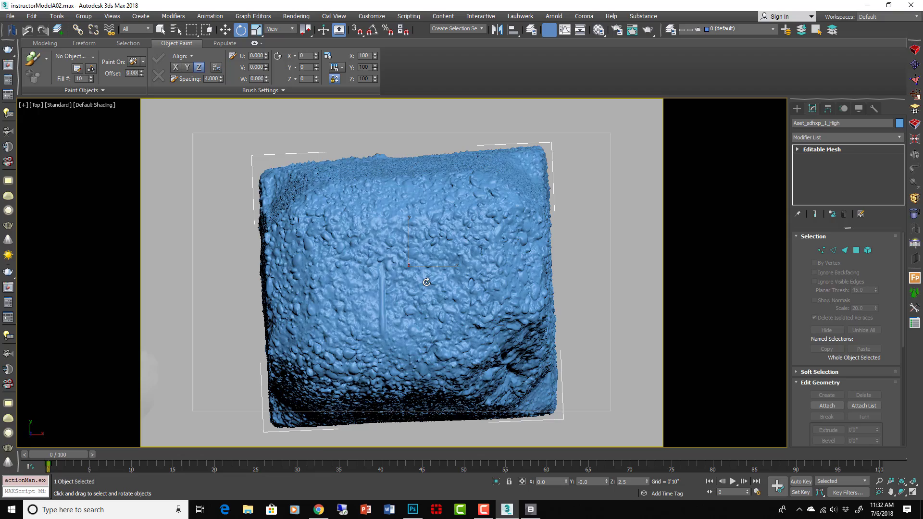
{"action": "middle_click_drag", "start_coordinate": [447, 286], "coordinate": [487, 237], "text": "alt"}
Step: Set a Material Editor slot to VRayMtl with a Bitmap diffuse map
{"action": "key", "text": "z"}
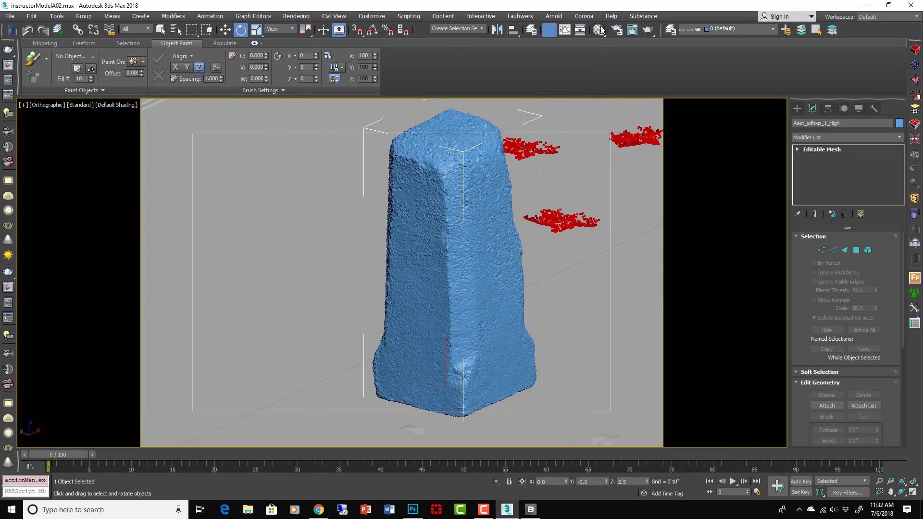
{"action": "left_click", "coordinate": [600, 30]}
{"action": "left_click", "coordinate": [726, 235]}
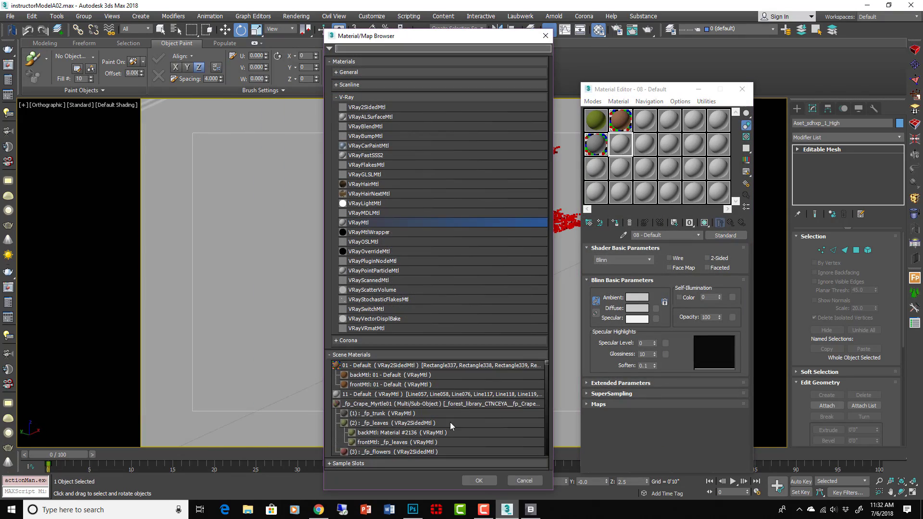
{"action": "double_click", "coordinate": [385, 222]}
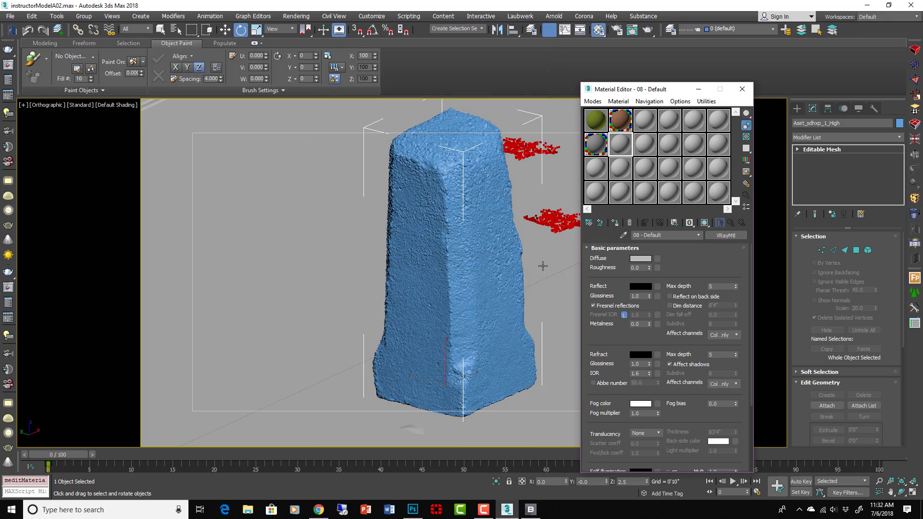
{"action": "left_click", "coordinate": [658, 258]}
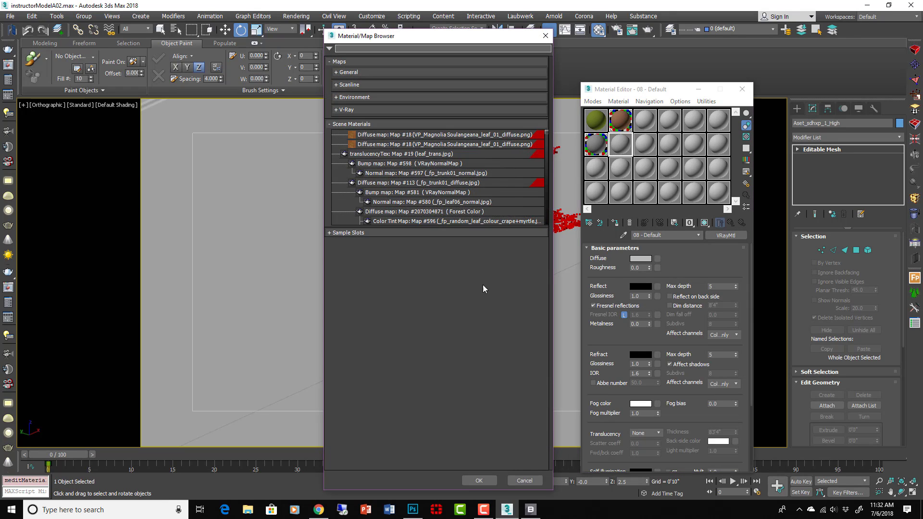
{"action": "left_click", "coordinate": [376, 110]}
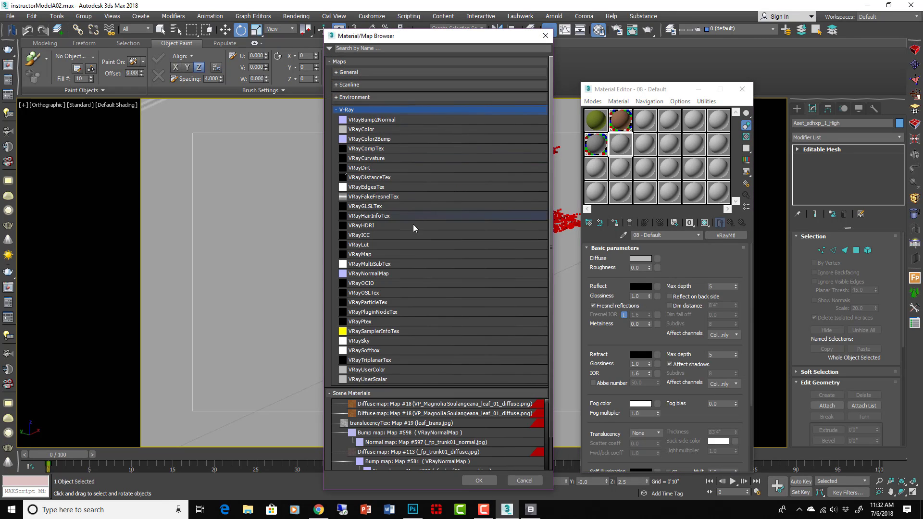
{"action": "double_click", "coordinate": [407, 252]}
Step: Load Concrete_Barriers_sdhxp_albedo.jpg as the diffuse texture and assign the material to the bollard
{"action": "left_click", "coordinate": [136, 35]}
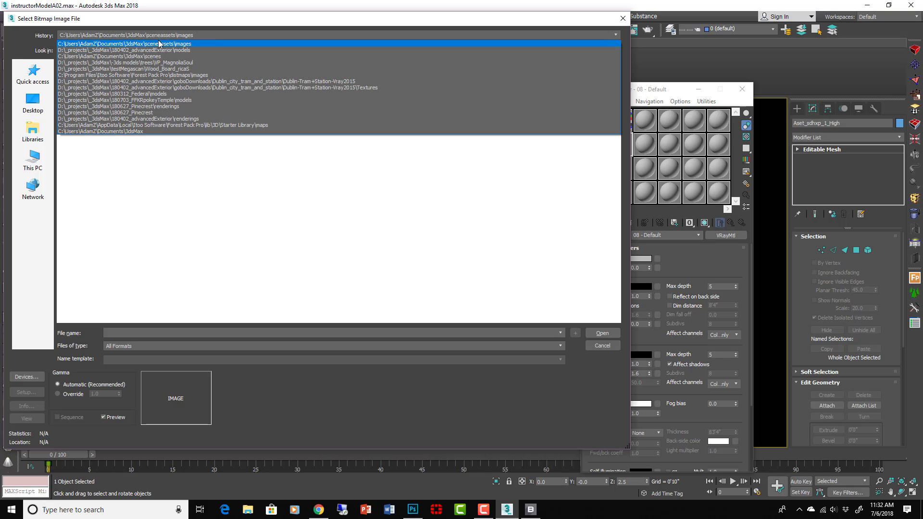
{"action": "left_click", "coordinate": [136, 50]}
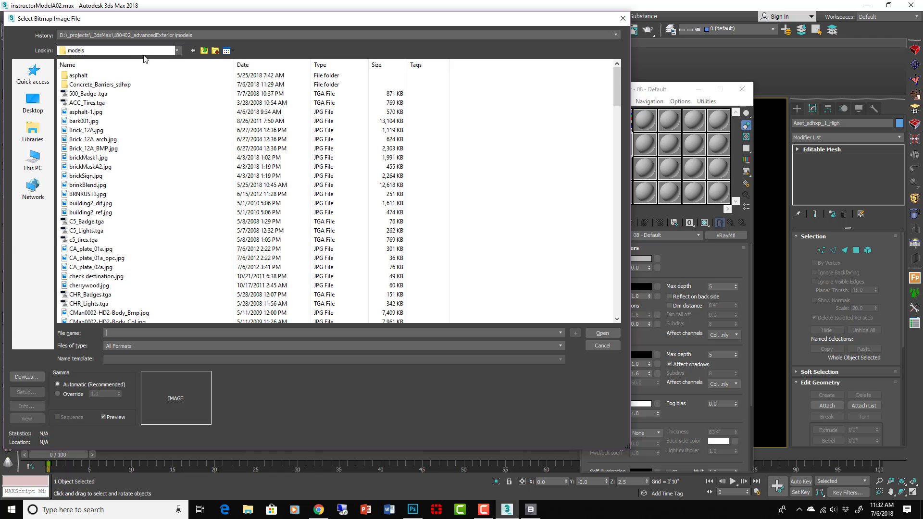
{"action": "double_click", "coordinate": [85, 84]}
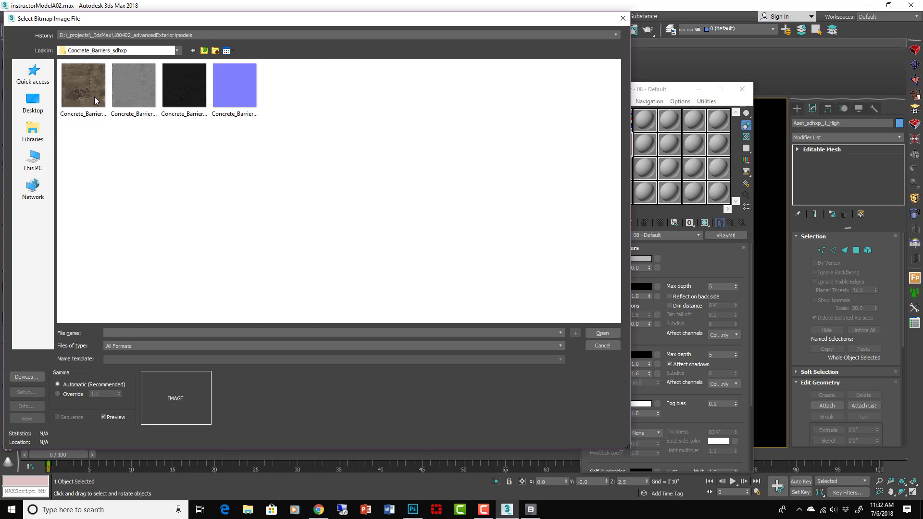
{"action": "double_click", "coordinate": [86, 83]}
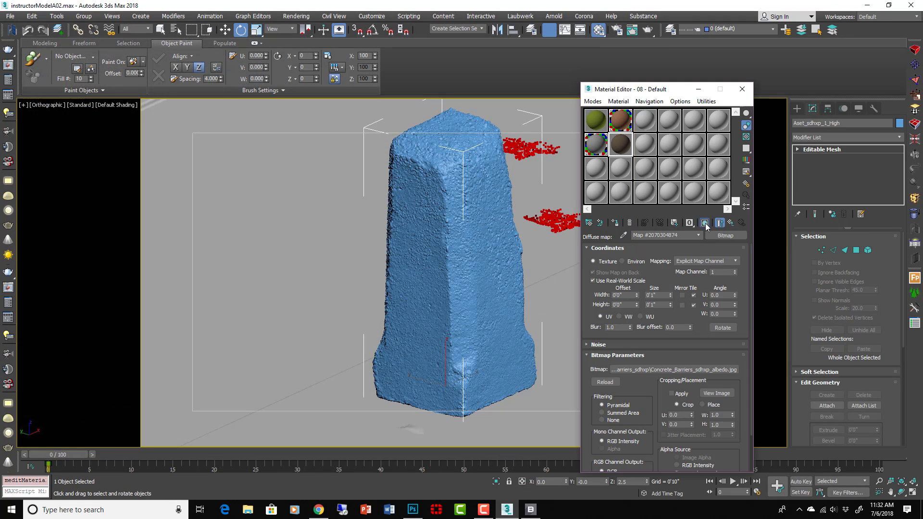
{"action": "left_click", "coordinate": [615, 222]}
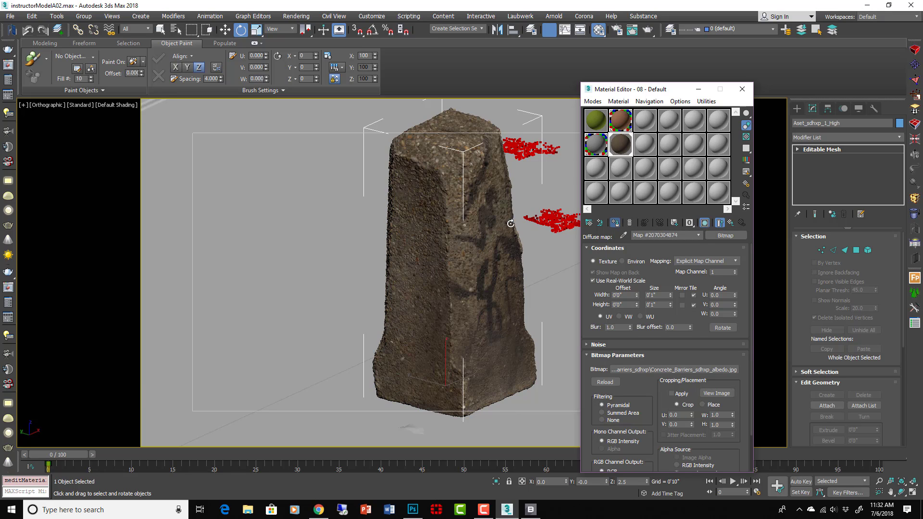
Step: Switch the viewport back to PhysCamera003
{"action": "scroll", "coordinate": [526, 250], "scroll_direction": "down", "scroll_amount": 10}
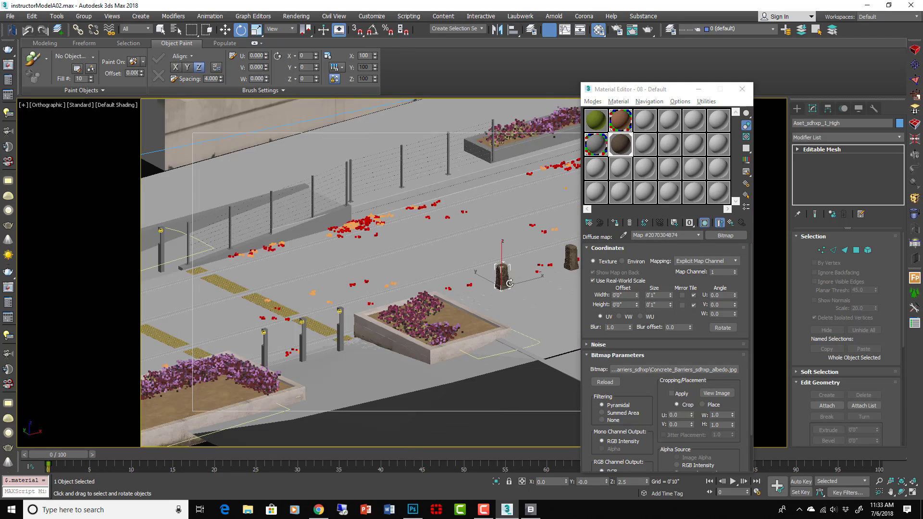
{"action": "scroll", "coordinate": [489, 284], "scroll_direction": "up", "scroll_amount": 10}
{"action": "key", "text": "c"}
{"action": "left_click", "coordinate": [456, 191]}
{"action": "left_click", "coordinate": [466, 327]}
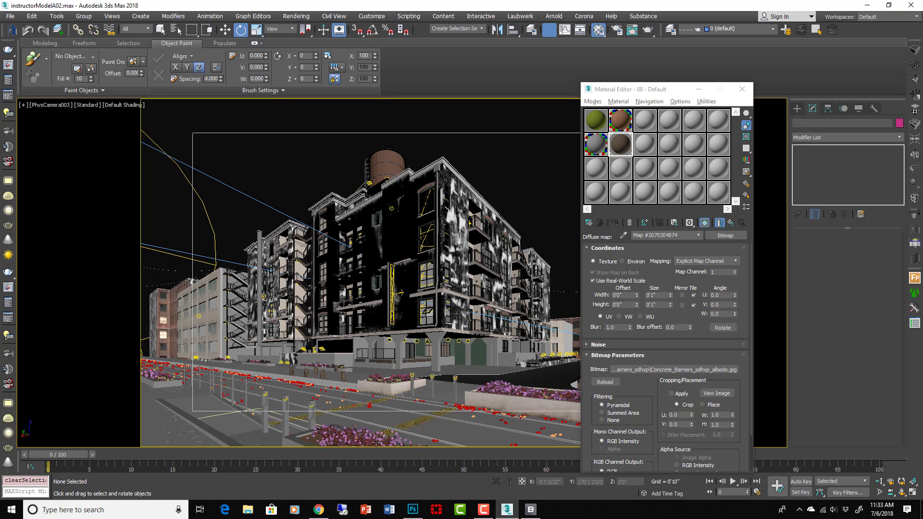
Step: Select bollard Aset_sdhxp_1_High and inspect it in a wireframe front view
{"action": "left_click", "coordinate": [411, 386]}
{"action": "key", "text": "f"}
{"action": "key", "text": "z"}
{"action": "scroll", "coordinate": [411, 387], "scroll_direction": "down", "scroll_amount": 5}
{"action": "key", "text": "F3"}
{"action": "scroll", "coordinate": [410, 386], "scroll_direction": "down", "scroll_amount": 3}
{"action": "scroll", "coordinate": [420, 252], "scroll_direction": "up", "scroll_amount": 3}
{"action": "middle_click_drag", "start_coordinate": [411, 311], "coordinate": [329, 315]}
{"action": "scroll", "coordinate": [329, 316], "scroll_direction": "down", "scroll_amount": 1}
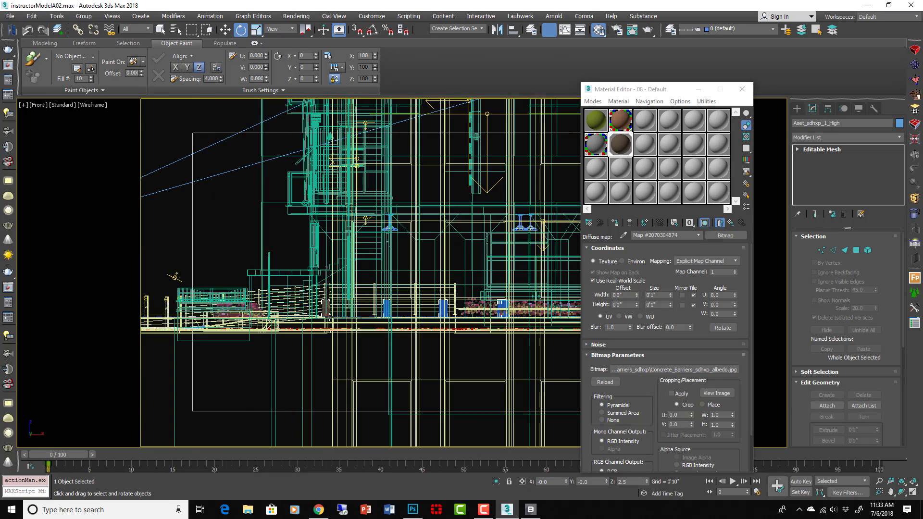
{"action": "scroll", "coordinate": [331, 316], "scroll_direction": "up", "scroll_amount": 3}
Step: Scale the seven bollards up uniformly from an angled view
{"action": "key", "text": "t"}
{"action": "scroll", "coordinate": [340, 315], "scroll_direction": "down", "scroll_amount": 5}
{"action": "middle_click_drag", "start_coordinate": [340, 314], "coordinate": [308, 281], "text": "alt"}
{"action": "middle_click_drag", "start_coordinate": [471, 341], "coordinate": [484, 364], "text": "alt"}
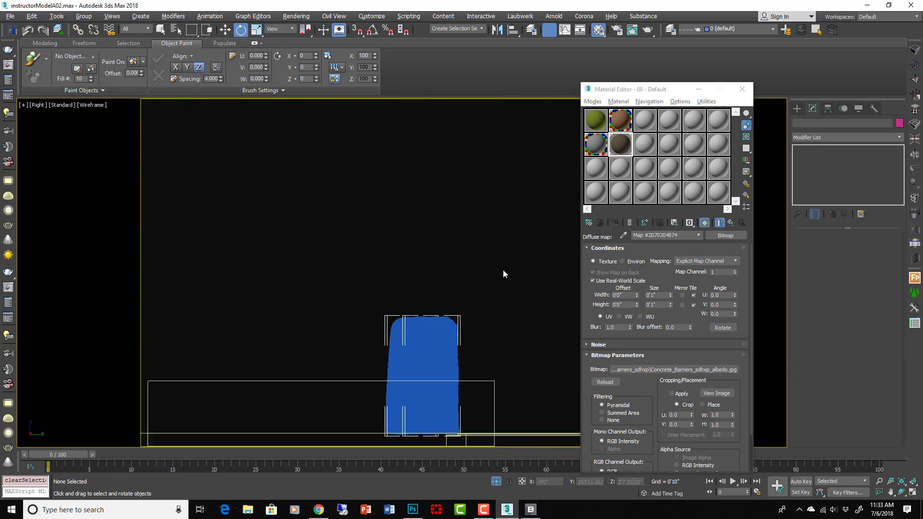
{"action": "scroll", "coordinate": [503, 270], "scroll_direction": "down", "scroll_amount": 2}
{"action": "middle_click_drag", "start_coordinate": [503, 270], "coordinate": [445, 104]}
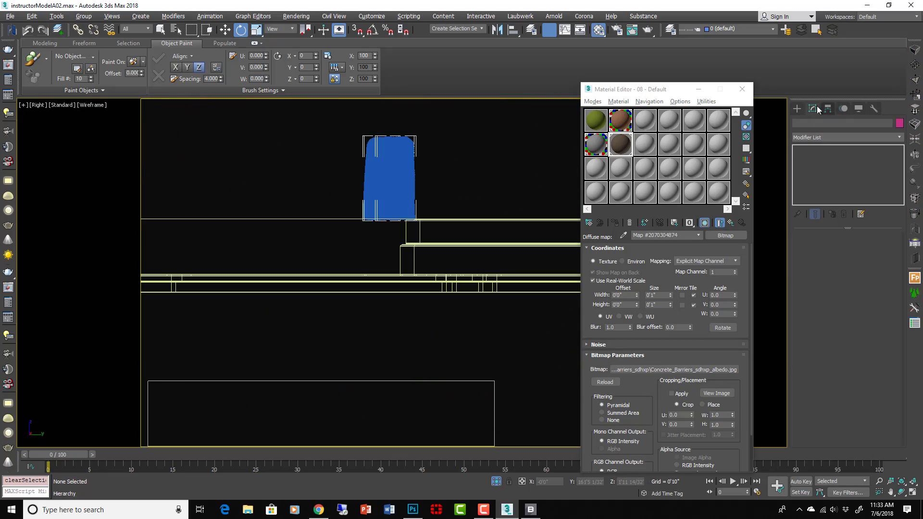
{"action": "left_click", "coordinate": [797, 110]}
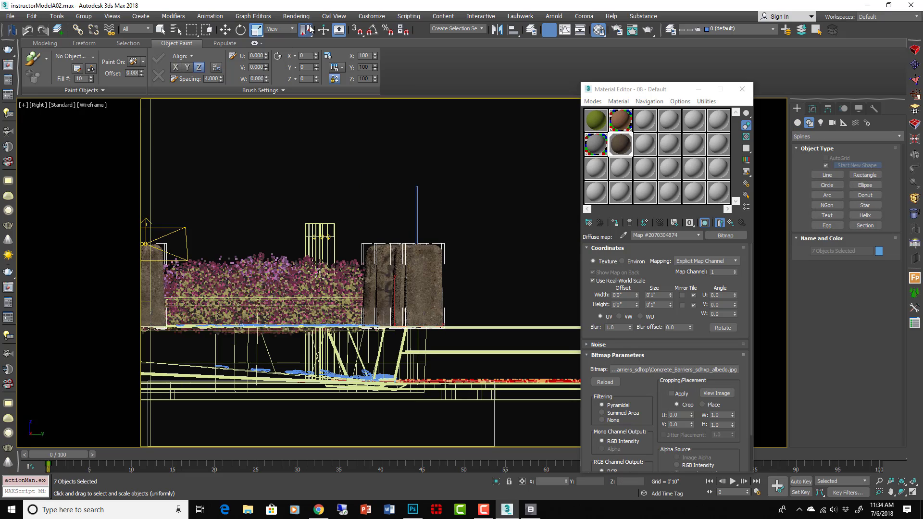
{"action": "left_click_drag", "start_coordinate": [407, 294], "coordinate": [420, 242]}
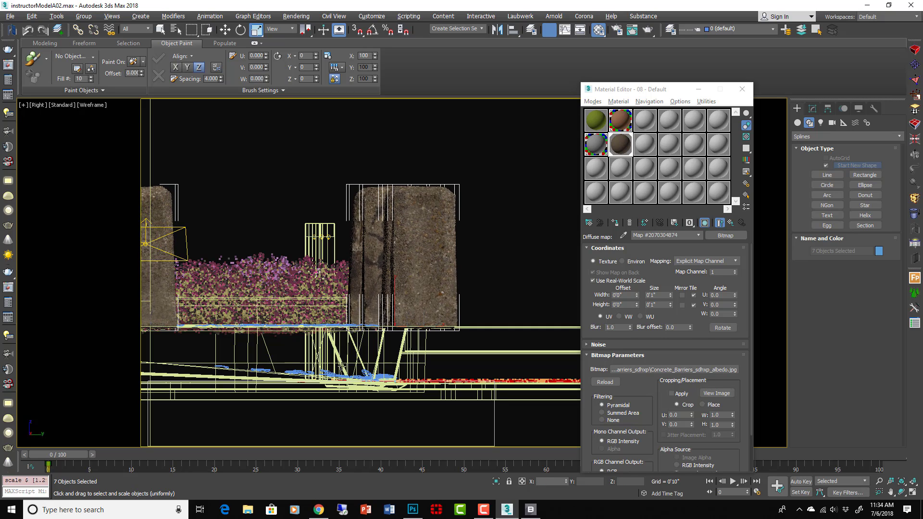
Step: Close the Material Editor, deselect the bollards and look through PhysCamera003
{"action": "scroll", "coordinate": [410, 308], "scroll_direction": "down", "scroll_amount": 5}
{"action": "middle_click_drag", "start_coordinate": [424, 313], "coordinate": [362, 323], "text": "alt"}
{"action": "left_click", "coordinate": [741, 85]}
{"action": "key", "text": "t"}
{"action": "scroll", "coordinate": [427, 223], "scroll_direction": "down", "scroll_amount": 5}
{"action": "left_click", "coordinate": [426, 220]}
{"action": "key", "text": "c"}
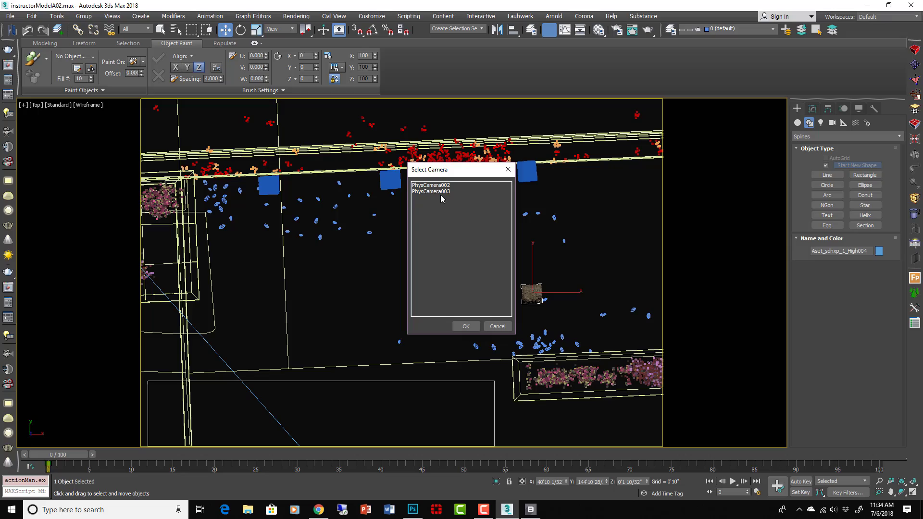
{"action": "left_click", "coordinate": [441, 194]}
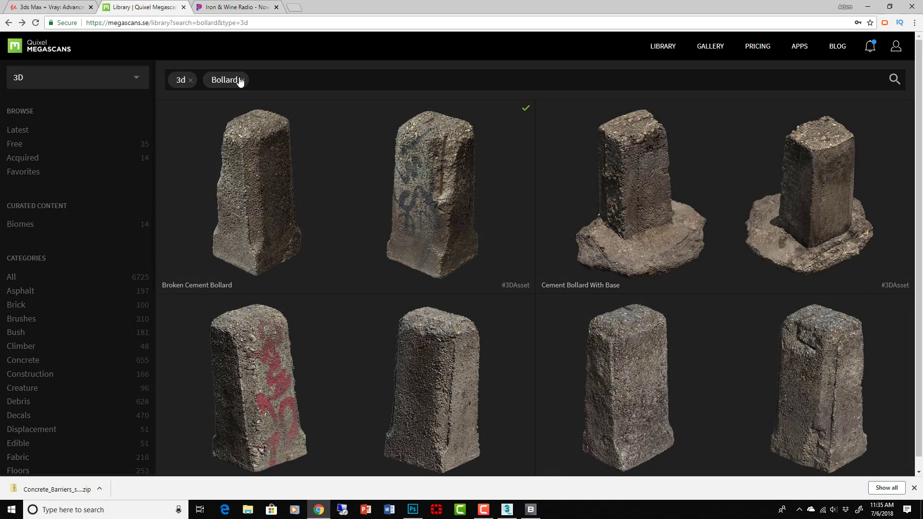
Step: Replace the Bollard filter with a 'curbs' search and save Cement_Curbs_selvP_4K_3d_ms.zip
{"action": "left_click", "coordinate": [243, 80]}
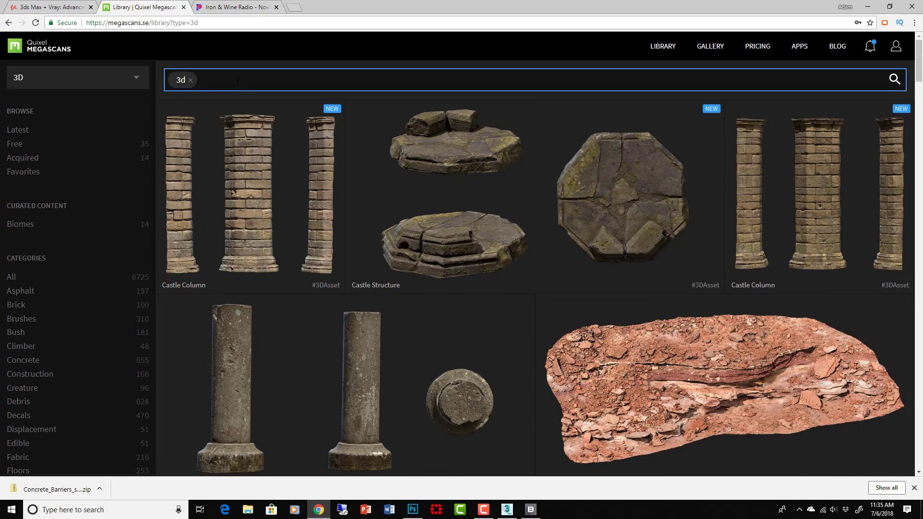
{"action": "type", "text": "curbs"}
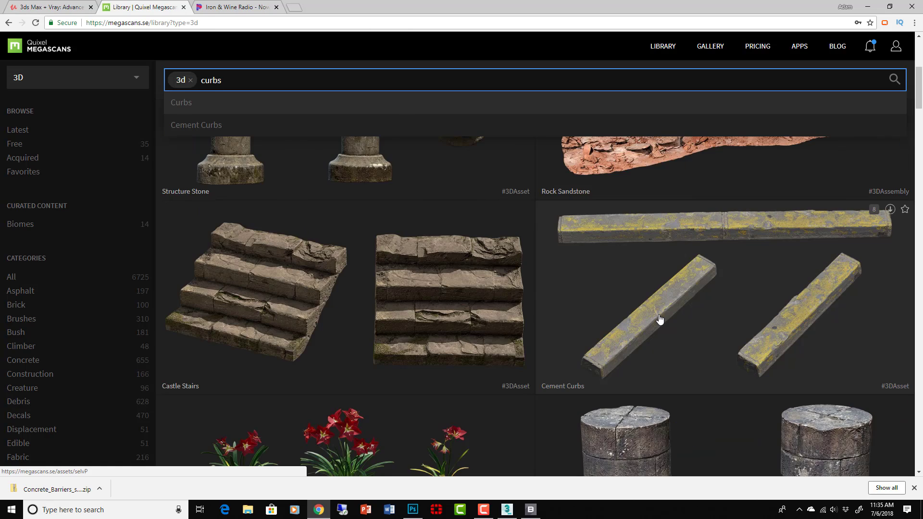
{"action": "left_click", "coordinate": [659, 319]}
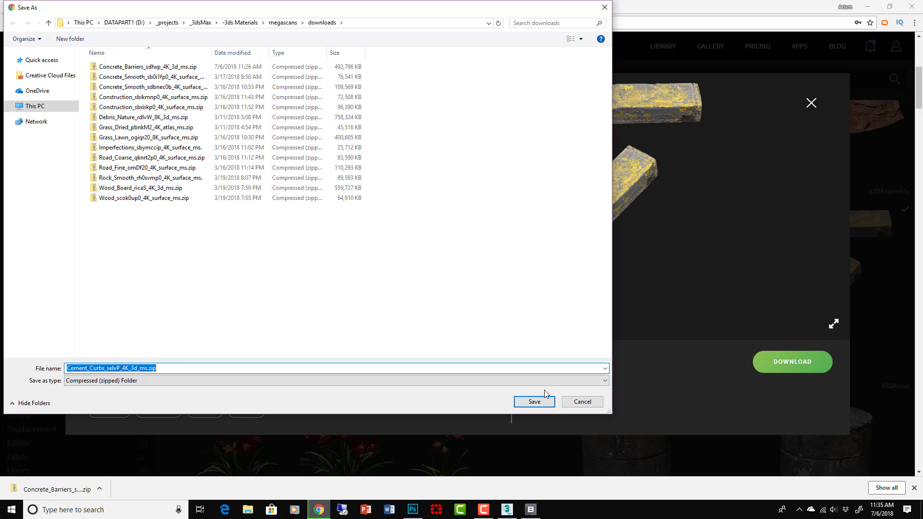
{"action": "left_click", "coordinate": [546, 403]}
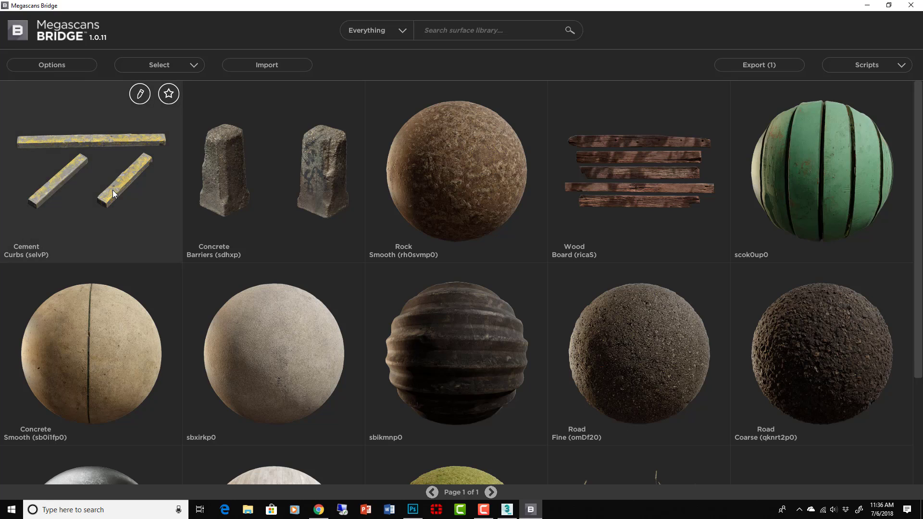
Step: Export Cement Curbs with Send to Vray(3d) as 4K JPGs and high FBX to the models folder
{"action": "left_click", "coordinate": [906, 68]}
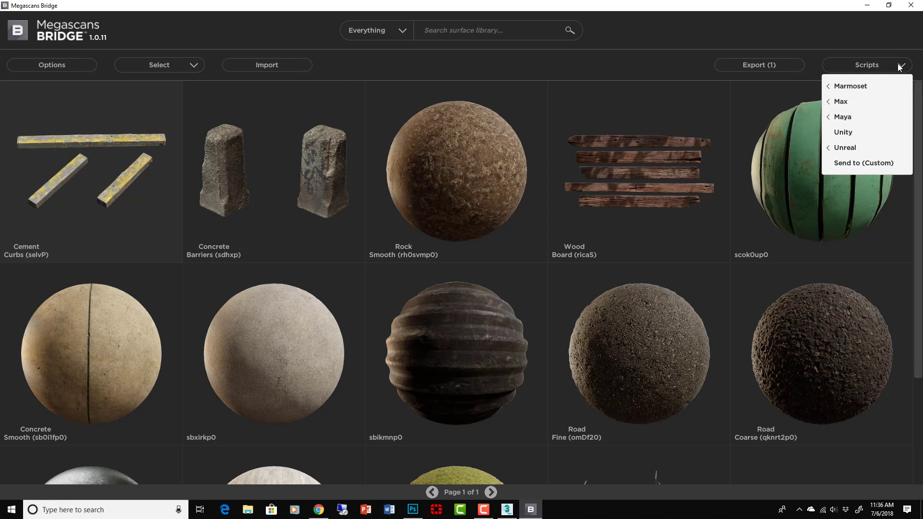
{"action": "mouse_move", "coordinate": [851, 102]}
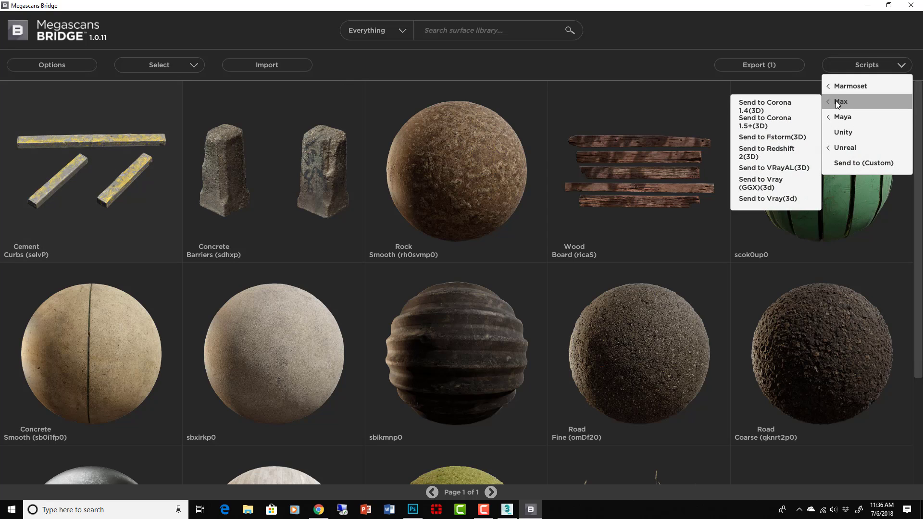
{"action": "left_click", "coordinate": [784, 199]}
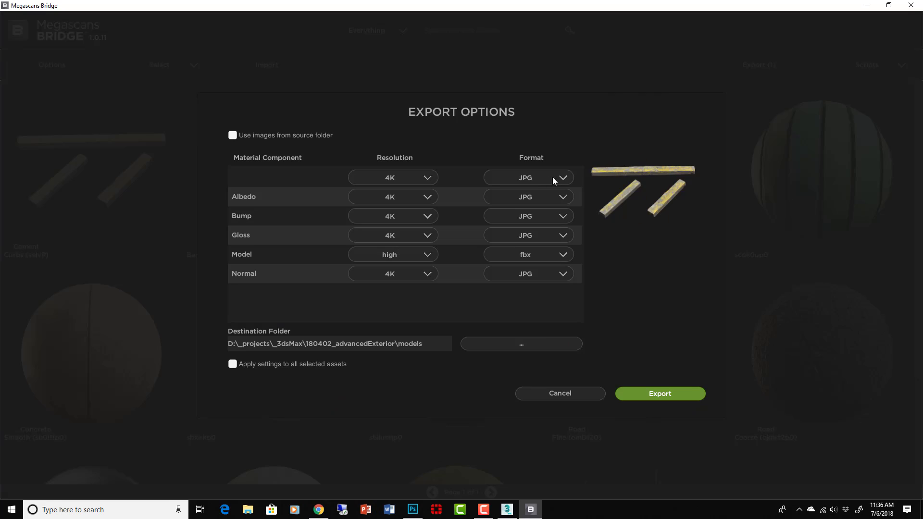
{"action": "left_click", "coordinate": [666, 394]}
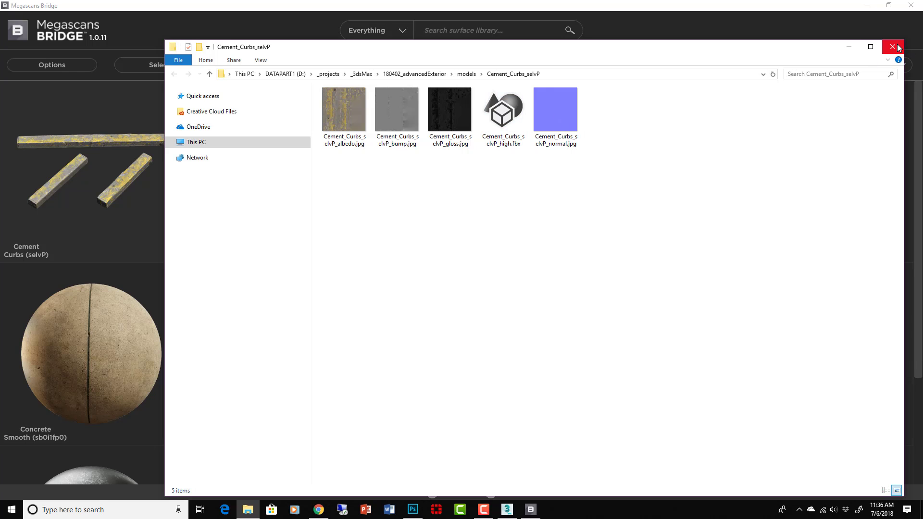
Step: Back in the city scene, import the Cement Curbs model with File > Import instead of Merge
{"action": "left_click", "coordinate": [898, 47]}
{"action": "key", "text": "alt+Tab"}
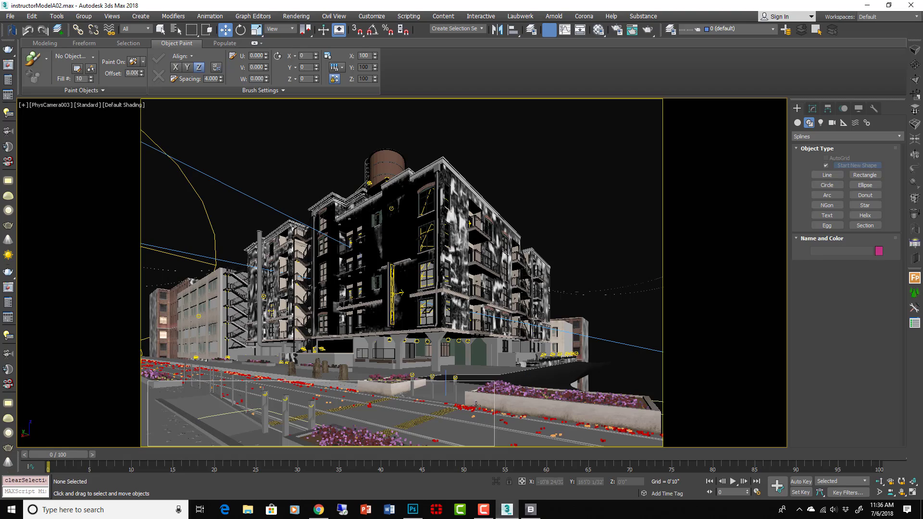
{"action": "left_click", "coordinate": [28, 30]}
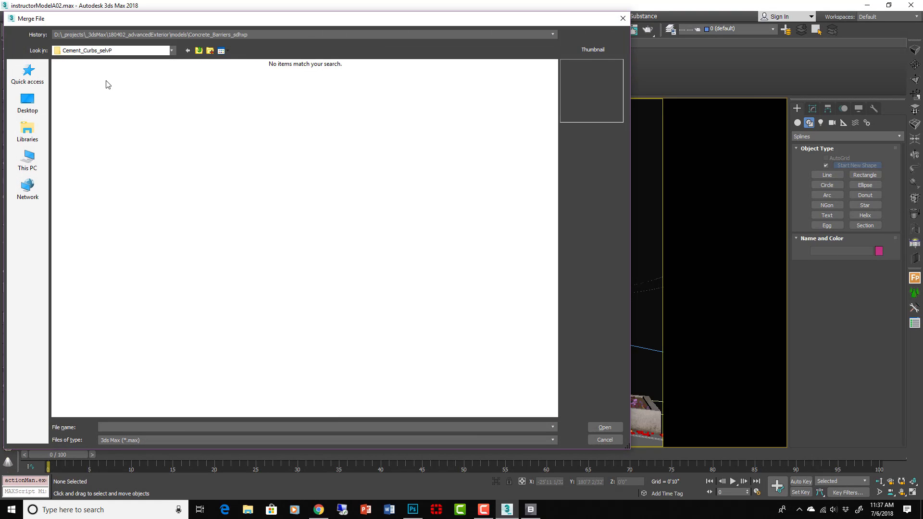
{"action": "left_click", "coordinate": [605, 439]}
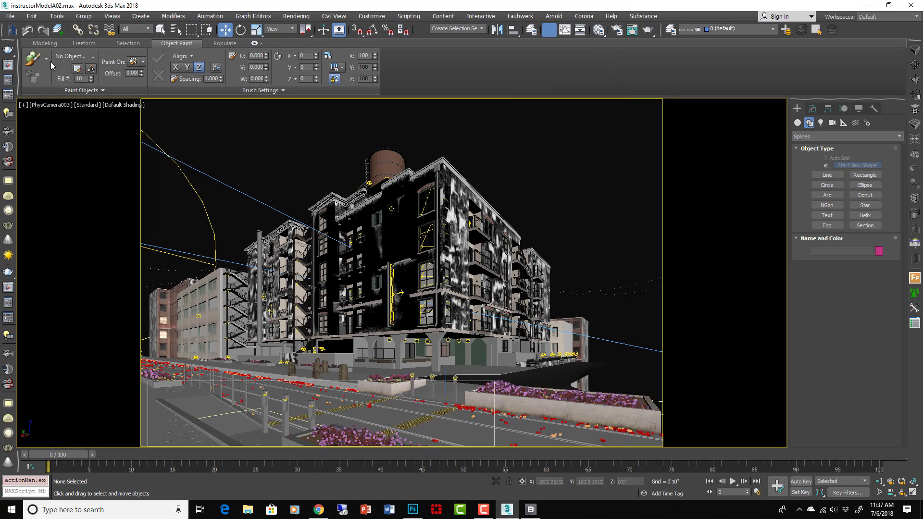
{"action": "left_click", "coordinate": [43, 33]}
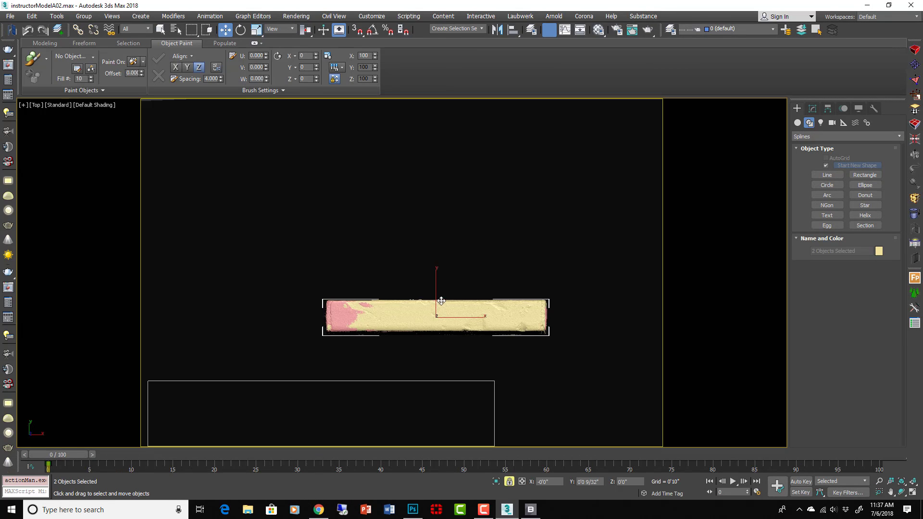
Step: Move the imported curbs up in plan, then try shifting the yellow curb and undo it
{"action": "left_click_drag", "start_coordinate": [441, 312], "coordinate": [440, 275]}
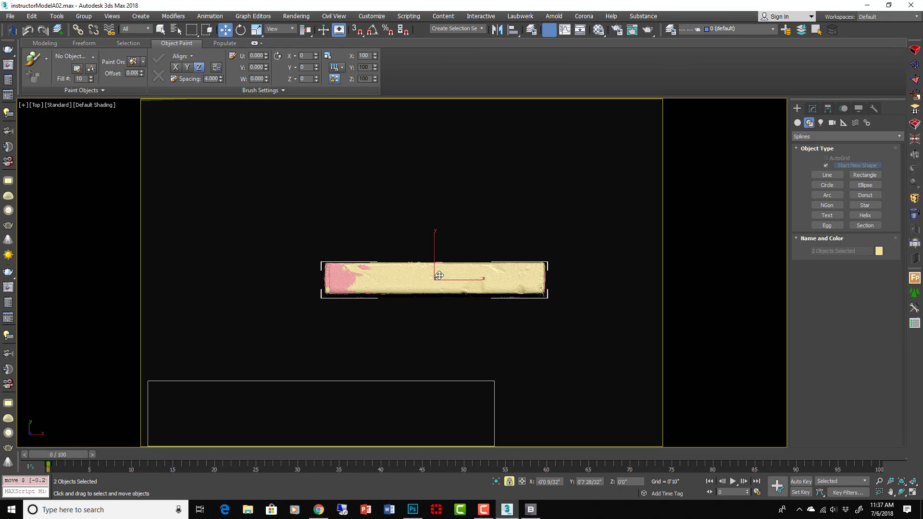
{"action": "key", "text": "space"}
{"action": "left_click", "coordinate": [456, 309]}
{"action": "left_click", "coordinate": [440, 283]}
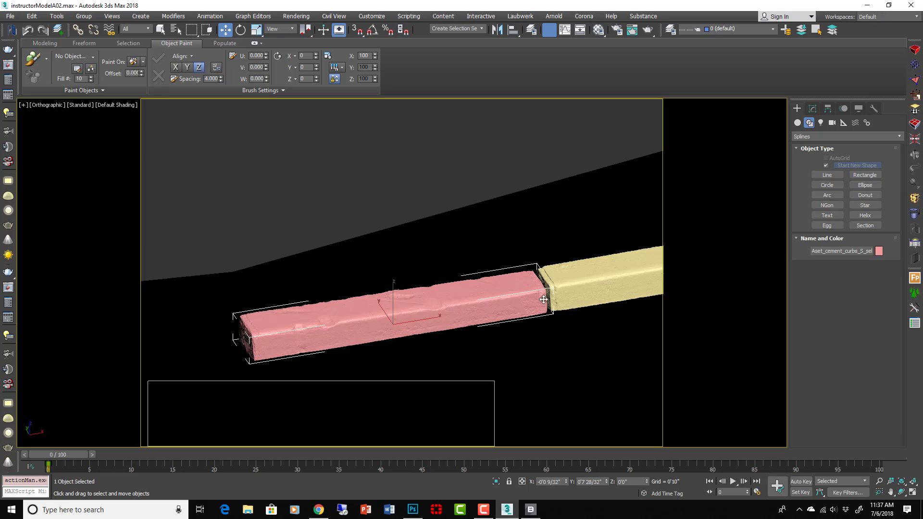
{"action": "scroll", "coordinate": [543, 299], "scroll_direction": "up", "scroll_amount": 3}
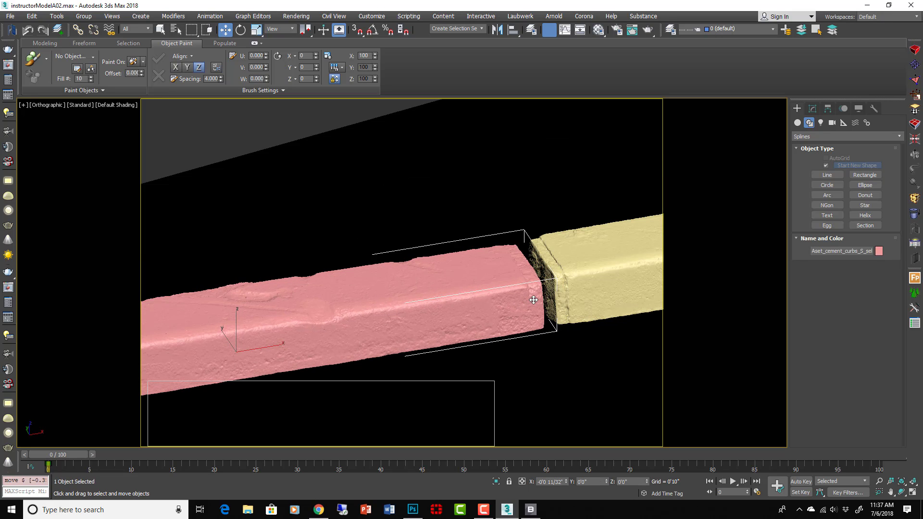
{"action": "key", "text": "t"}
{"action": "left_click", "coordinate": [534, 248]}
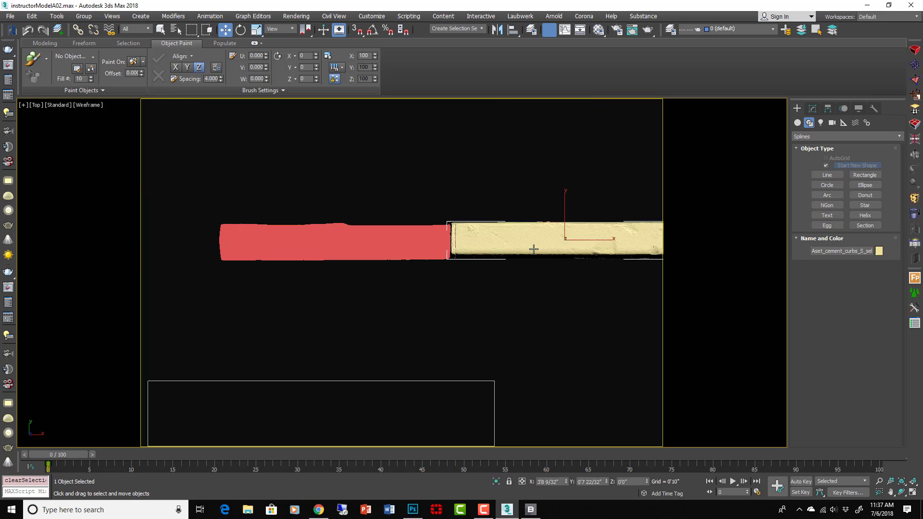
{"action": "left_click_drag", "start_coordinate": [533, 249], "coordinate": [573, 323]}
{"action": "key", "text": "ctrl+z"}
Step: Select both pink and yellow curbs, frame them, and rotate them 2.5 degrees
{"action": "scroll", "coordinate": [518, 307], "scroll_direction": "down", "scroll_amount": 3}
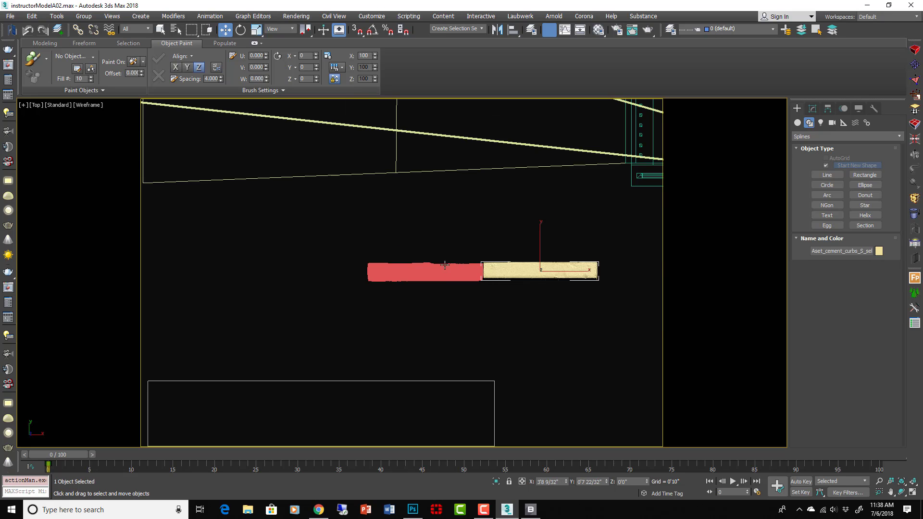
{"action": "left_click", "coordinate": [442, 265], "text": "ctrl"}
{"action": "scroll", "coordinate": [443, 265], "scroll_direction": "down", "scroll_amount": 5}
{"action": "middle_click_drag", "start_coordinate": [442, 265], "coordinate": [386, 451]}
{"action": "middle_click_drag", "start_coordinate": [418, 212], "coordinate": [436, 359]}
{"action": "scroll", "coordinate": [444, 390], "scroll_direction": "up", "scroll_amount": 3}
{"action": "key", "text": "z"}
{"action": "key", "text": "e"}
{"action": "left_click_drag", "start_coordinate": [406, 268], "coordinate": [407, 265]}
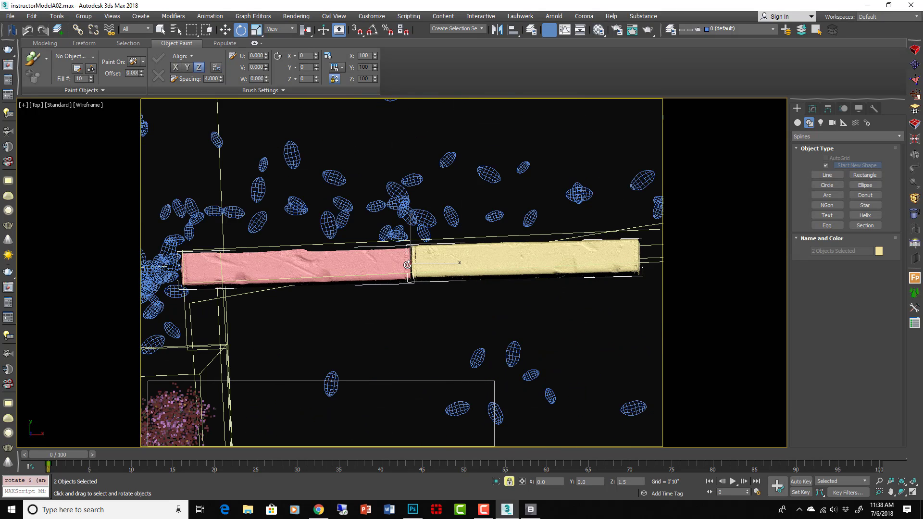
{"action": "key", "text": "w"}
Step: In shaded view, lower three top polygons of the old curb Line186
{"action": "mouse_move", "coordinate": [423, 274]}
{"action": "middle_mouse_down", "text": "alt"}
{"action": "mouse_move", "coordinate": [442, 282]}
{"action": "mouse_move", "coordinate": [511, 246]}
{"action": "middle_mouse_up", "text": "alt"}
{"action": "key", "text": "F3"}
{"action": "scroll", "coordinate": [417, 304], "scroll_direction": "up", "scroll_amount": 5}
{"action": "key", "text": "space"}
{"action": "left_click", "coordinate": [509, 311]}
{"action": "mouse_move", "coordinate": [412, 290]}
{"action": "middle_mouse_down"}
{"action": "mouse_move", "coordinate": [507, 330]}
{"action": "mouse_move", "coordinate": [453, 310]}
{"action": "middle_mouse_up"}
{"action": "left_click", "coordinate": [813, 109]}
{"action": "left_click", "coordinate": [817, 191]}
{"action": "left_click_drag", "start_coordinate": [453, 309], "coordinate": [451, 320]}
Step: Leave polygon editing and select both the pink and yellow curbs
{"action": "scroll", "coordinate": [451, 320], "scroll_direction": "down", "scroll_amount": 2}
{"action": "middle_click_drag", "start_coordinate": [452, 320], "coordinate": [610, 326]}
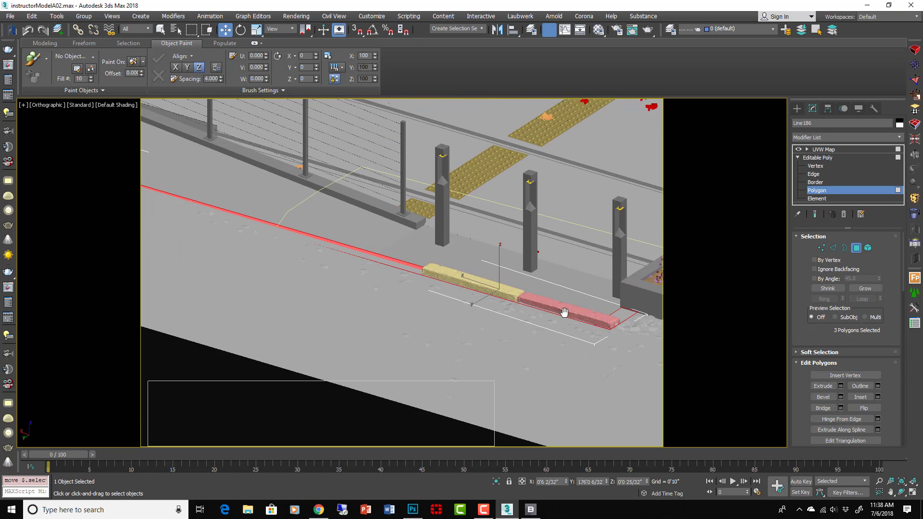
{"action": "left_click", "coordinate": [524, 301]}
{"action": "key", "text": "4"}
{"action": "left_click", "coordinate": [525, 301]}
{"action": "left_click", "coordinate": [487, 284], "text": "ctrl"}
Step: Instance-clone the curbs along the street edge in top view and delete the four extras
{"action": "key", "text": "t"}
{"action": "scroll", "coordinate": [487, 284], "scroll_direction": "down", "scroll_amount": 3}
{"action": "middle_click_drag", "start_coordinate": [487, 284], "coordinate": [394, 288]}
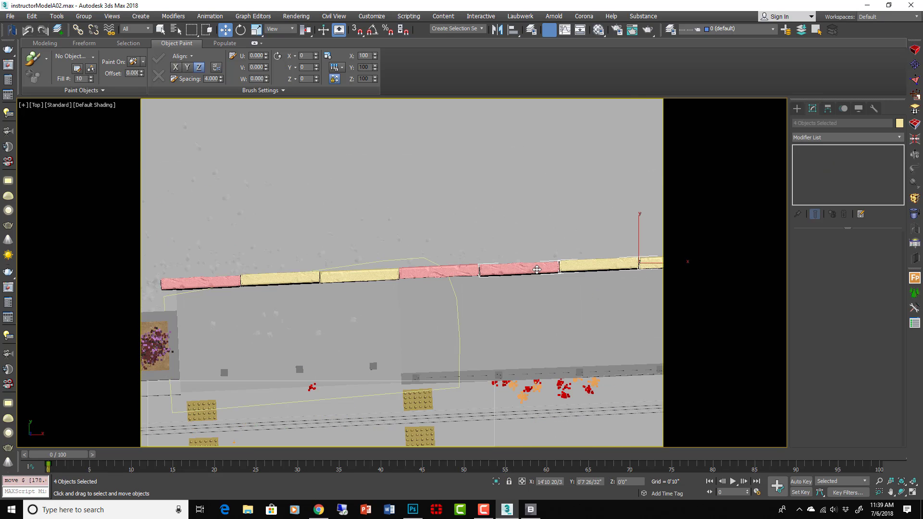
{"action": "left_click_drag", "start_coordinate": [539, 269], "coordinate": [537, 270], "text": "shift"}
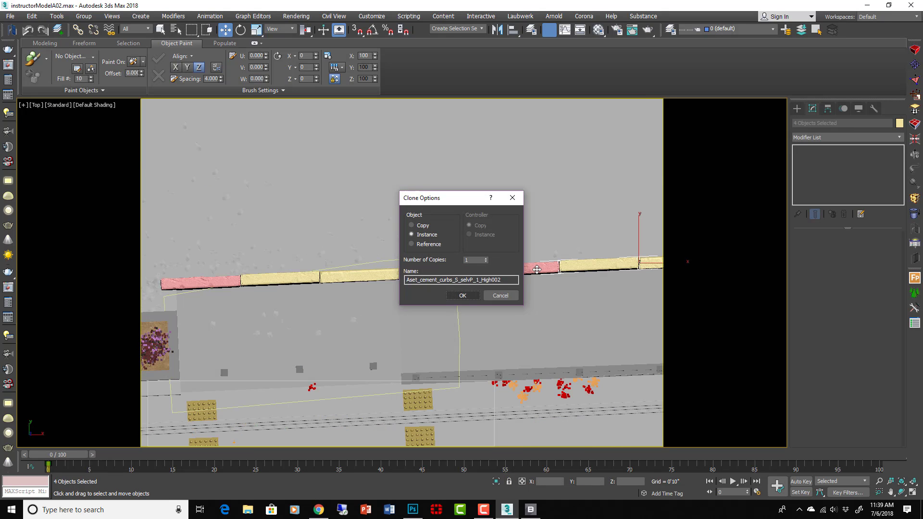
{"action": "left_click", "coordinate": [462, 295]}
{"action": "scroll", "coordinate": [419, 277], "scroll_direction": "up", "scroll_amount": 2}
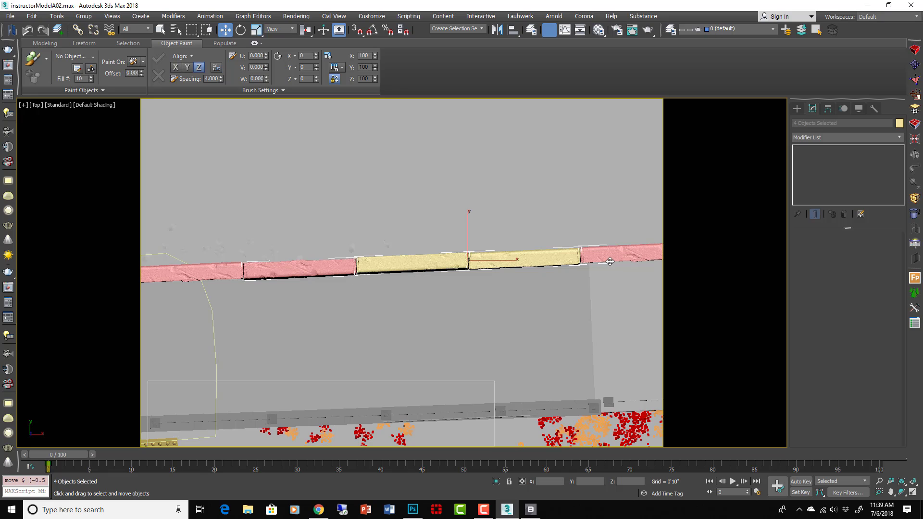
{"action": "key", "text": "Delete"}
Step: Clone a pink curb, rotate it, and fit it into the street corner
{"action": "scroll", "coordinate": [428, 276], "scroll_direction": "down", "scroll_amount": 5}
{"action": "middle_click_drag", "start_coordinate": [575, 260], "coordinate": [635, 223]}
{"action": "scroll", "coordinate": [483, 234], "scroll_direction": "up", "scroll_amount": 5}
{"action": "left_click", "coordinate": [441, 244]}
{"action": "mouse_move", "coordinate": [441, 244]}
{"action": "left_mouse_down", "text": "shift"}
{"action": "mouse_move", "coordinate": [413, 301]}
{"action": "mouse_move", "coordinate": [351, 309]}
{"action": "left_mouse_up", "text": "shift"}
{"action": "left_click", "coordinate": [464, 294]}
{"action": "key", "text": "e"}
{"action": "key", "text": "w"}
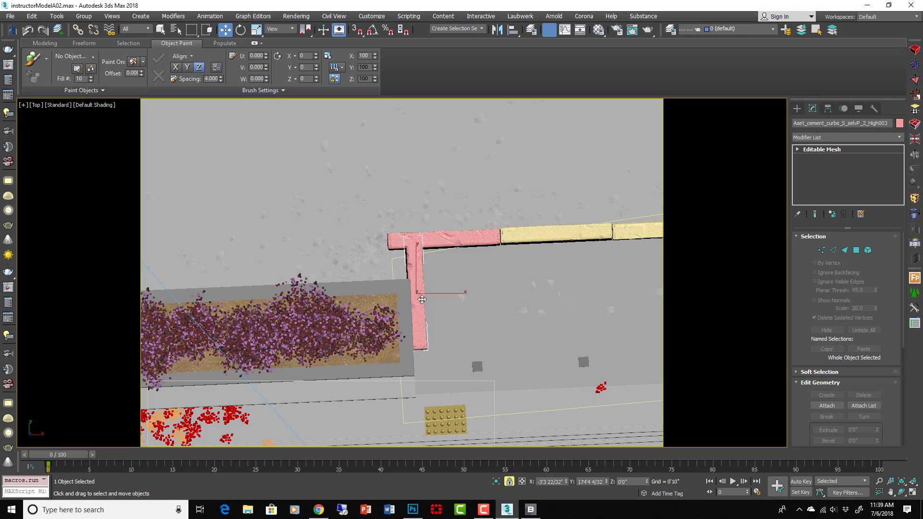
{"action": "left_click_drag", "start_coordinate": [421, 297], "coordinate": [405, 310]}
{"action": "middle_click_drag", "start_coordinate": [406, 310], "coordinate": [525, 255], "text": "alt"}
Step: Switch to the PhysCamera003 view and select a cement curb
{"action": "key", "text": "c"}
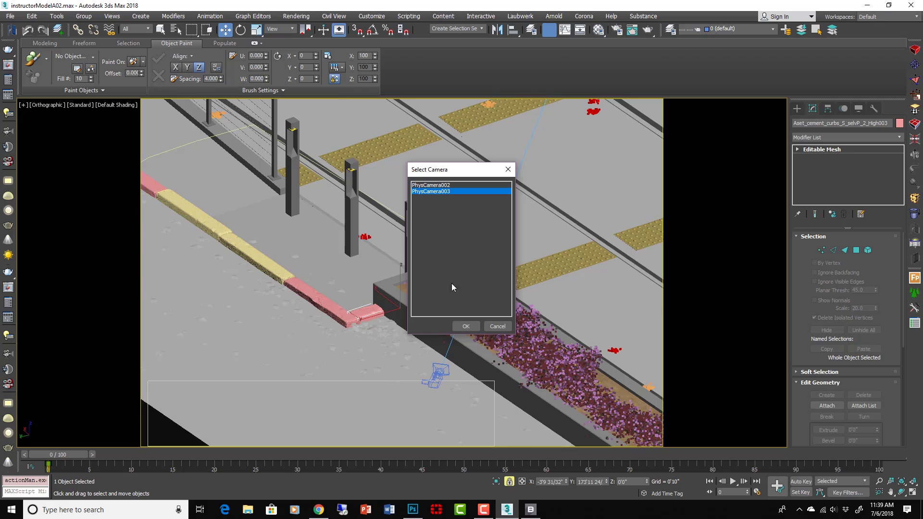
{"action": "left_click", "coordinate": [465, 327]}
{"action": "key", "text": "space"}
{"action": "left_click", "coordinate": [221, 441]}
Step: Create a VRayMtl in slot 3 with a Bitmap diffuse map of Cement_Curbs_selvP_albedo.jpg
{"action": "key", "text": "m"}
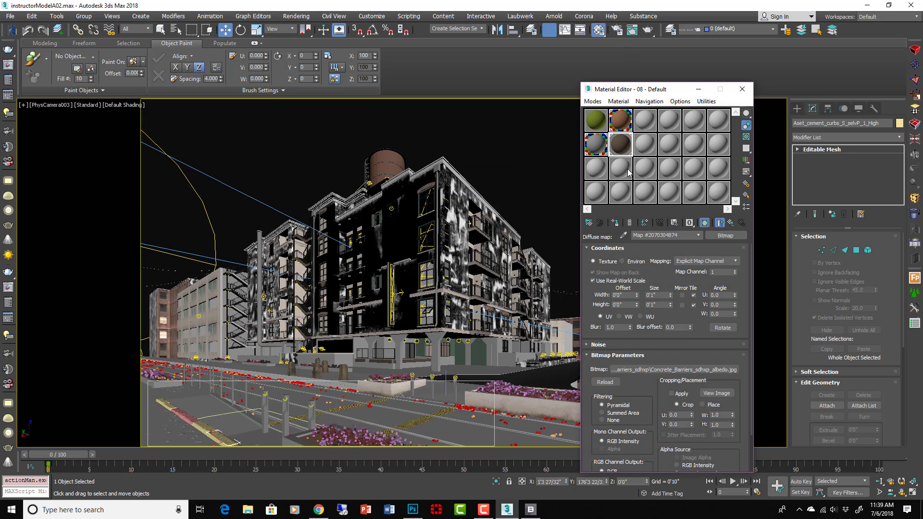
{"action": "left_click", "coordinate": [644, 121]}
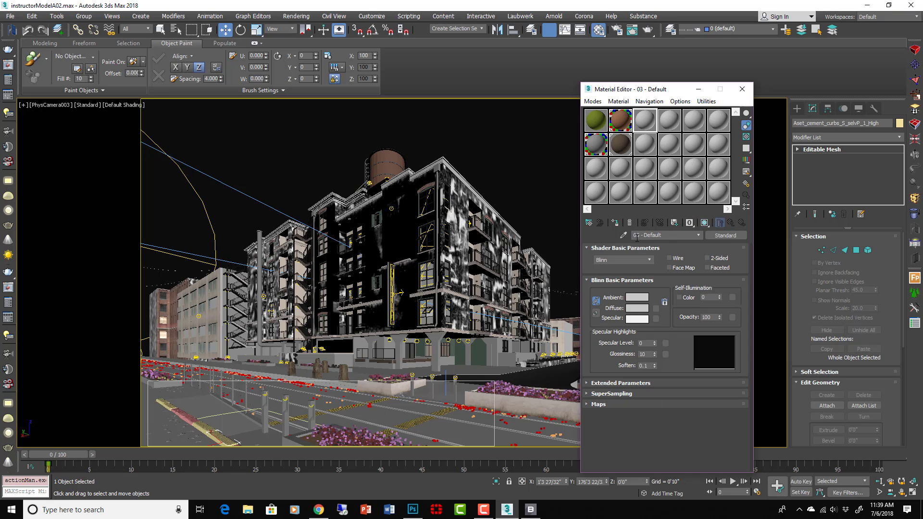
{"action": "left_click", "coordinate": [722, 238]}
{"action": "left_click", "coordinate": [657, 258]}
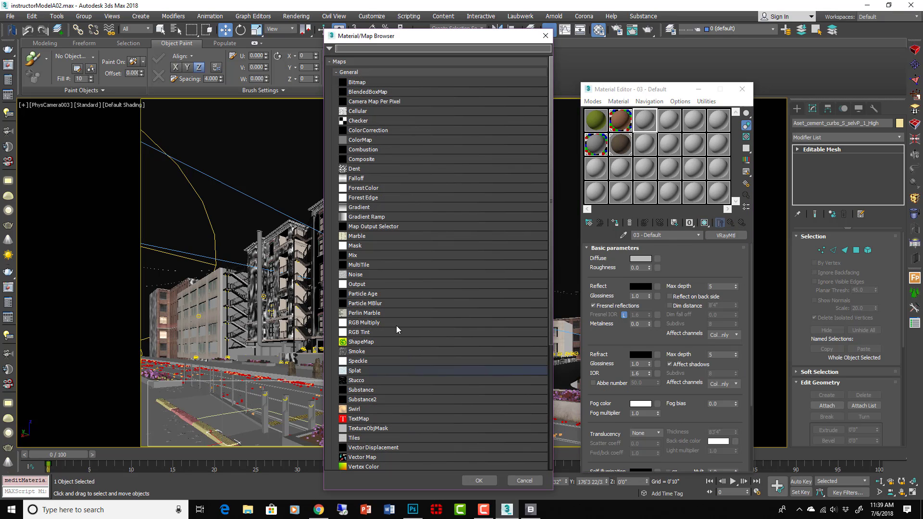
{"action": "double_click", "coordinate": [376, 82]}
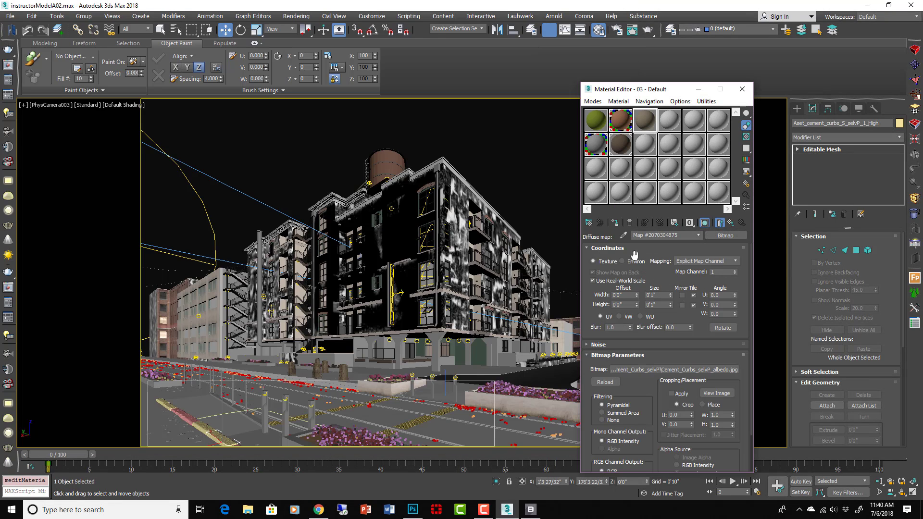
Step: Assign the curb material to both curbs and incrementally save as instructorModelA03.max
{"action": "left_click", "coordinate": [615, 224]}
{"action": "left_click", "coordinate": [191, 420]}
{"action": "left_click", "coordinate": [616, 223]}
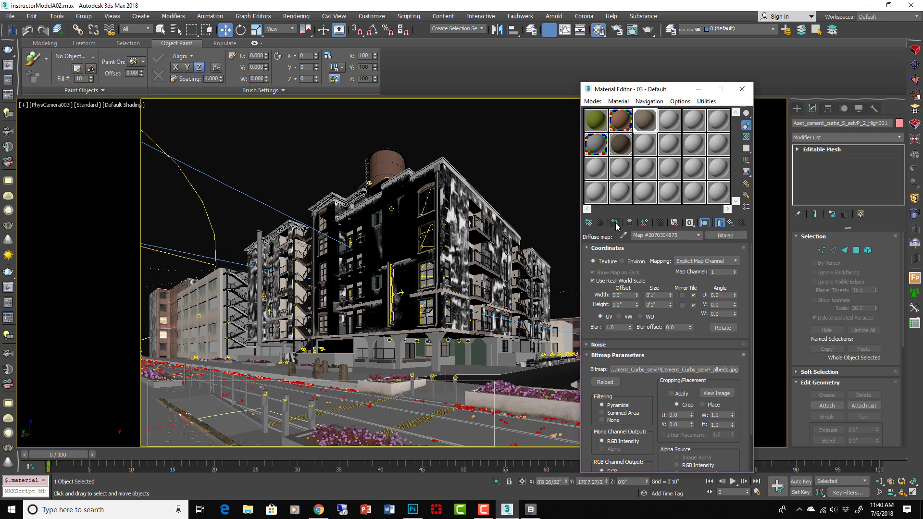
{"action": "key", "text": "m"}
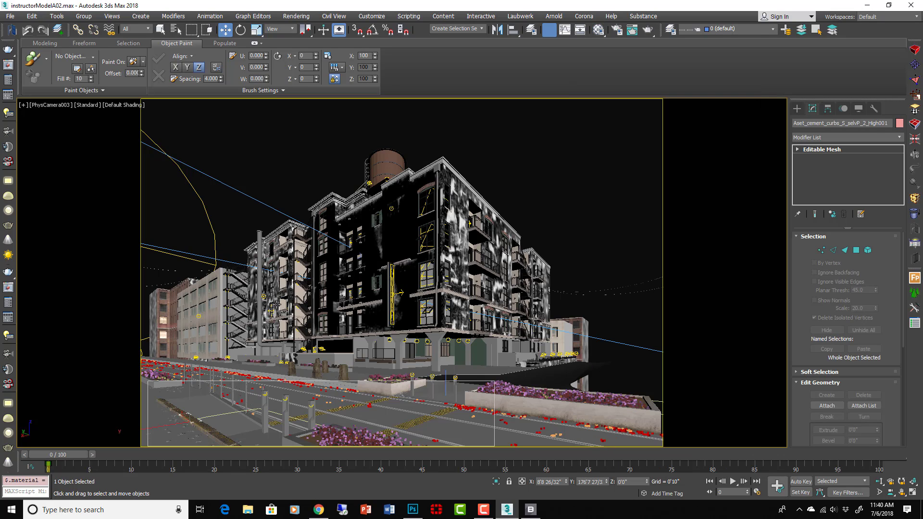
{"action": "key", "text": "ctrl+s"}
Step: Render the camera view at 3000 x 2000 with V-Ray, then pan and zoom over the bollards and curbs
{"action": "key", "text": "F10"}
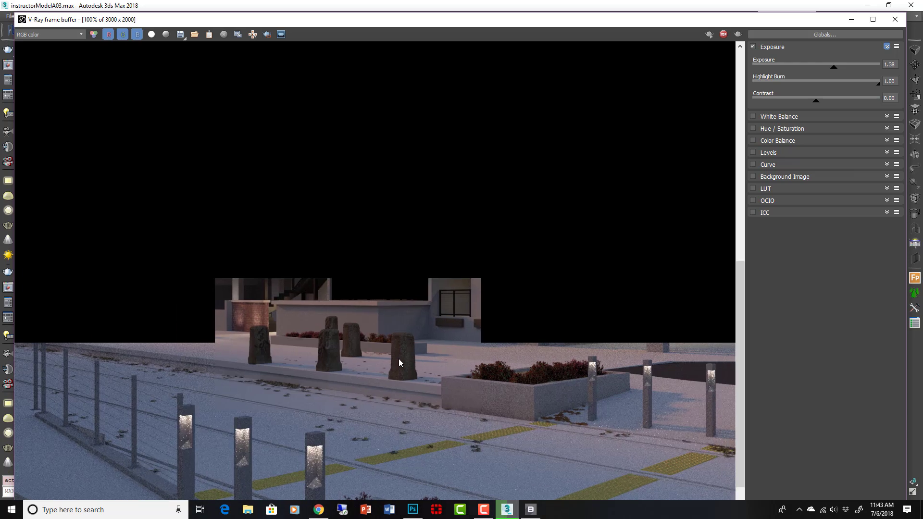
{"action": "middle_click_drag", "start_coordinate": [399, 359], "coordinate": [406, 357]}
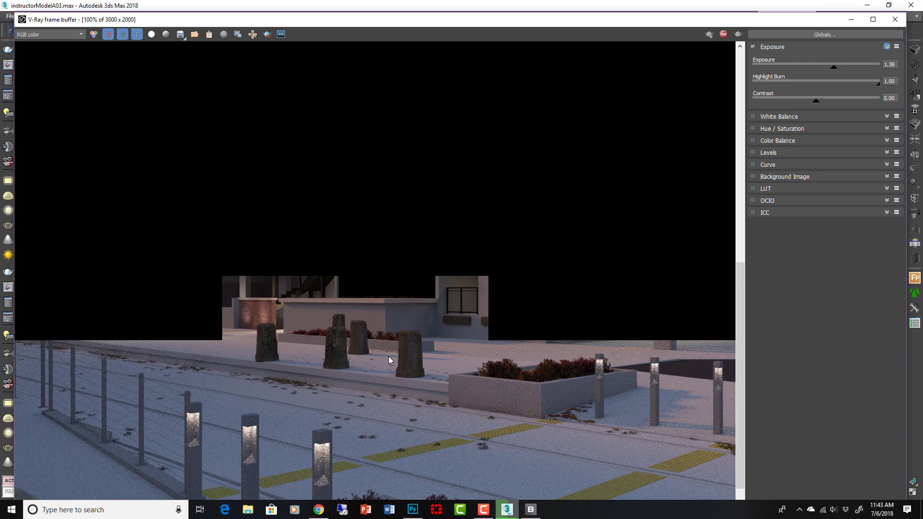
{"action": "scroll", "coordinate": [419, 362], "scroll_direction": "up", "scroll_amount": 1}
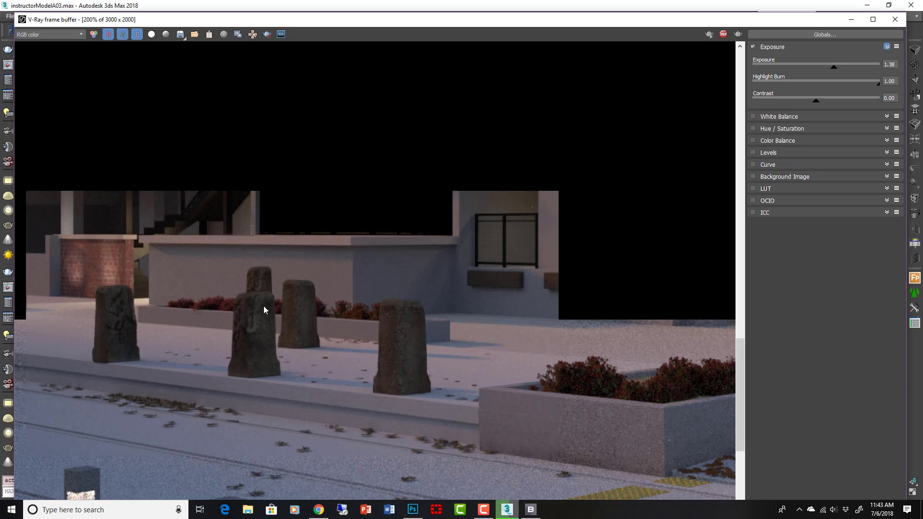
{"action": "scroll", "coordinate": [287, 337], "scroll_direction": "down", "scroll_amount": 1}
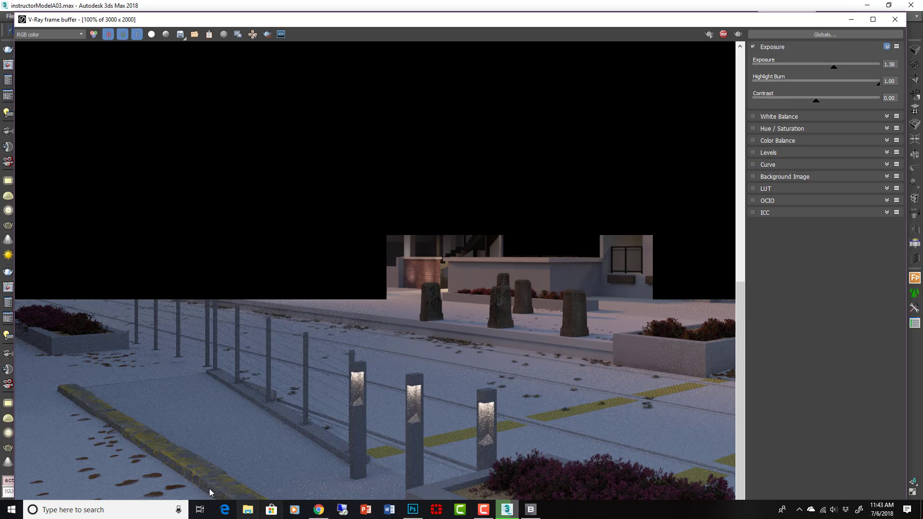
{"action": "scroll", "coordinate": [139, 465], "scroll_direction": "up", "scroll_amount": 1}
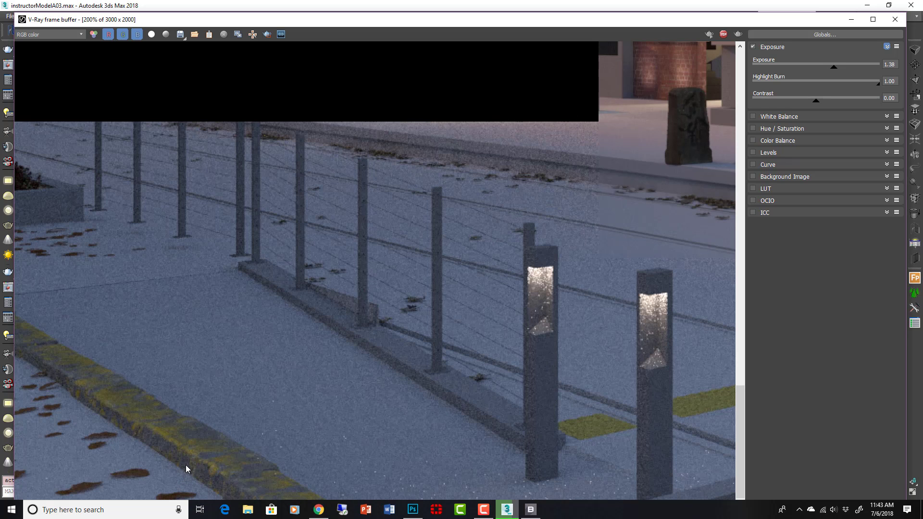
{"action": "scroll", "coordinate": [213, 416], "scroll_direction": "down", "scroll_amount": 2}
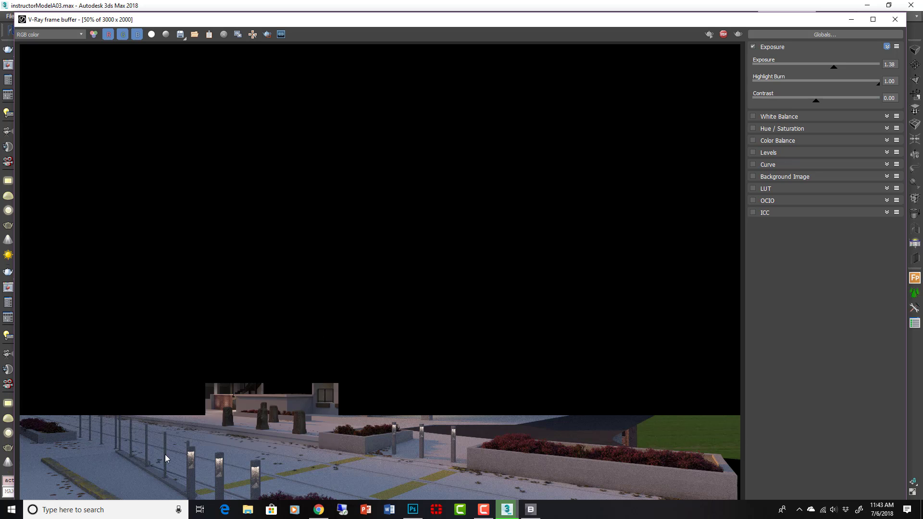
{"action": "scroll", "coordinate": [254, 475], "scroll_direction": "down", "scroll_amount": 1}
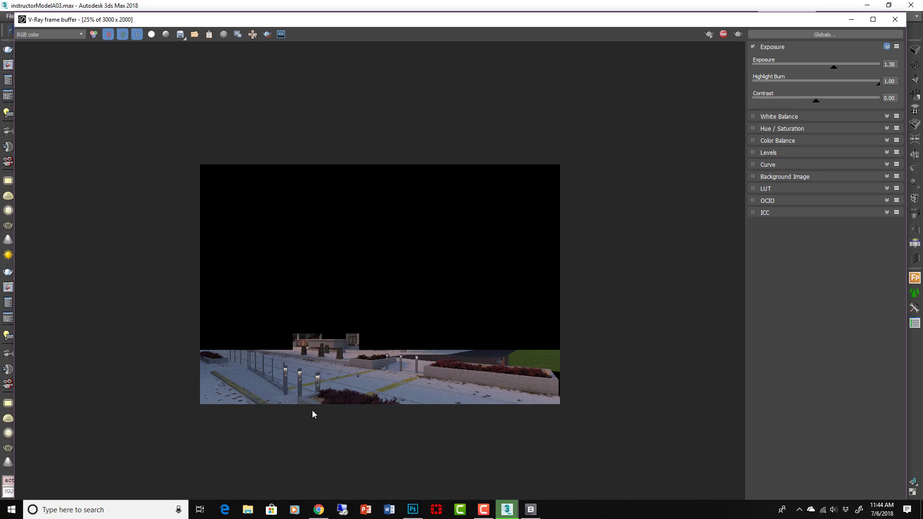